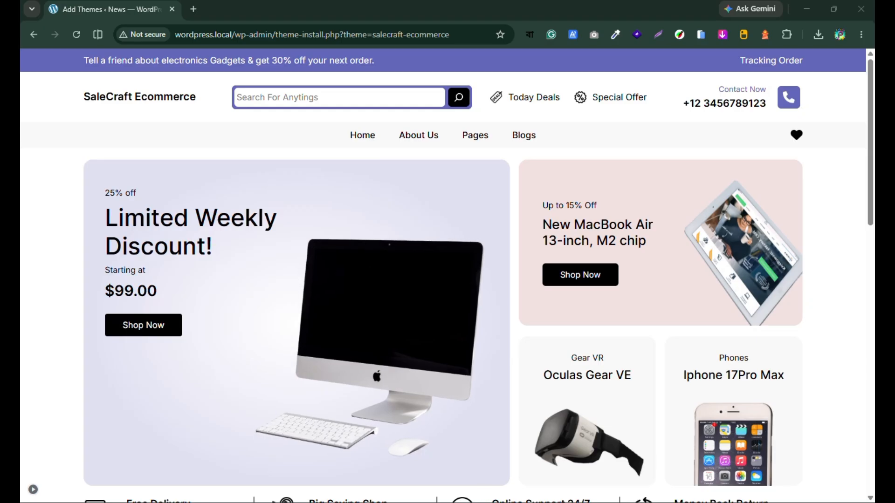
Step: Switch to Local, open the WordPress admin of the "wordpress" site, and close the old Add Themes browser tab
click(462, 502)
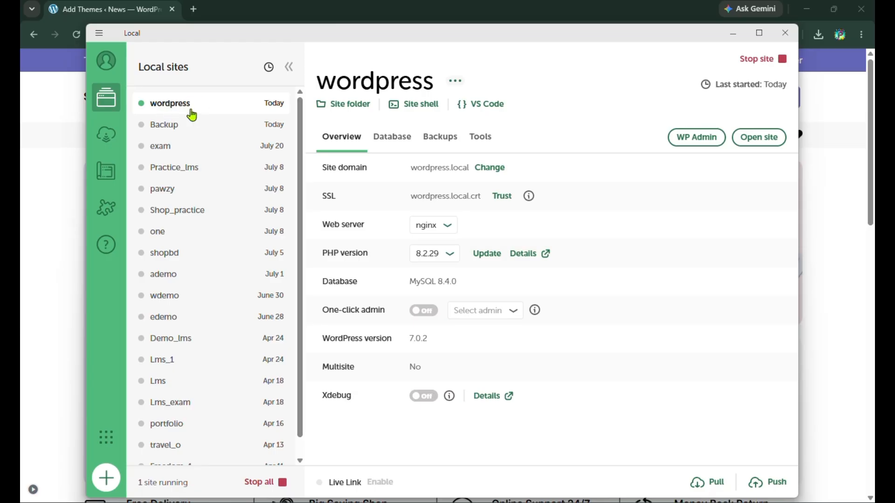
click(695, 137)
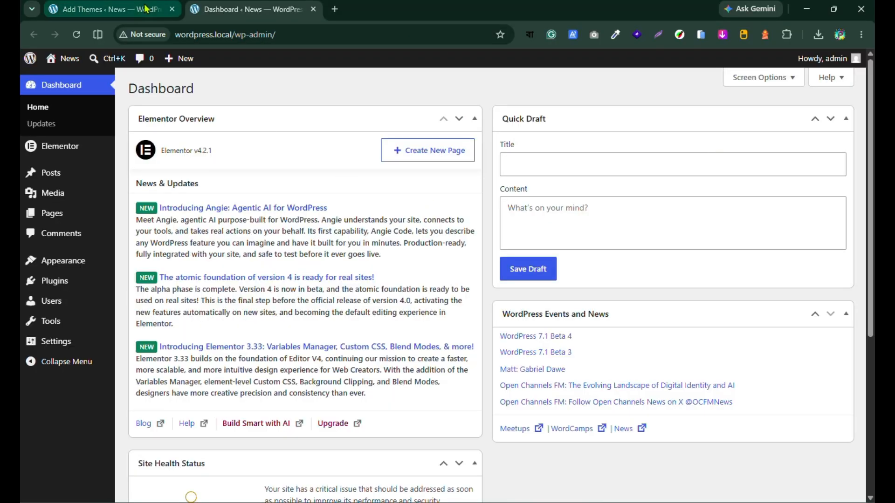
click(172, 9)
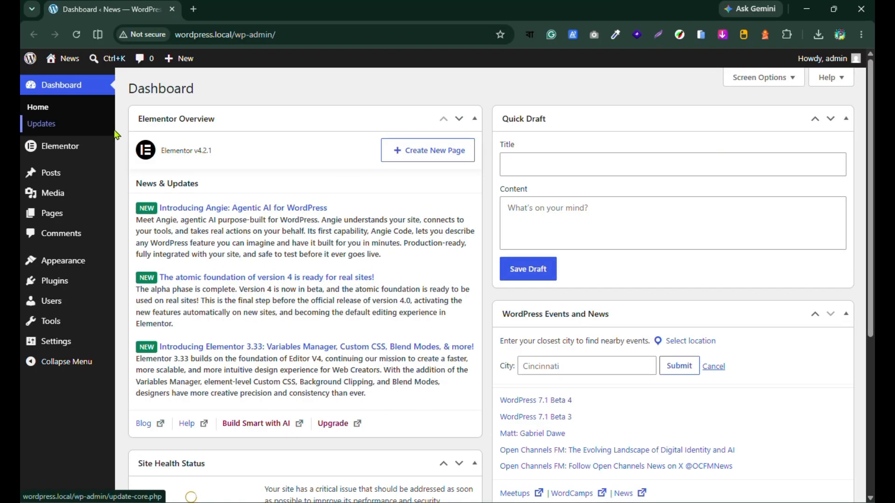
Step: Search the WordPress theme directory for "ecommer"
mouse_move(61, 260)
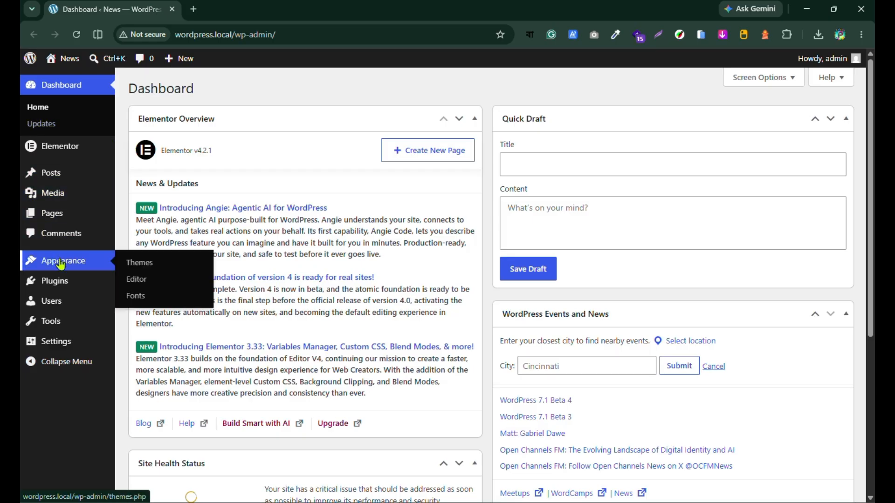
click(60, 264)
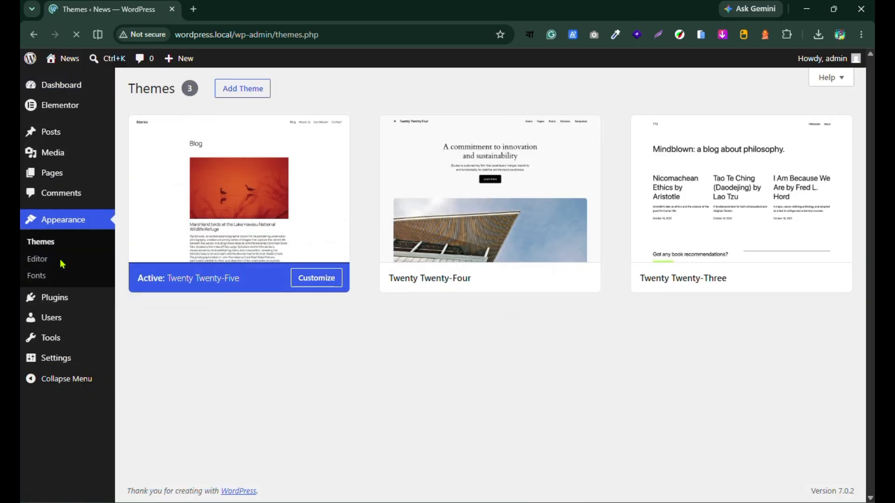
click(246, 90)
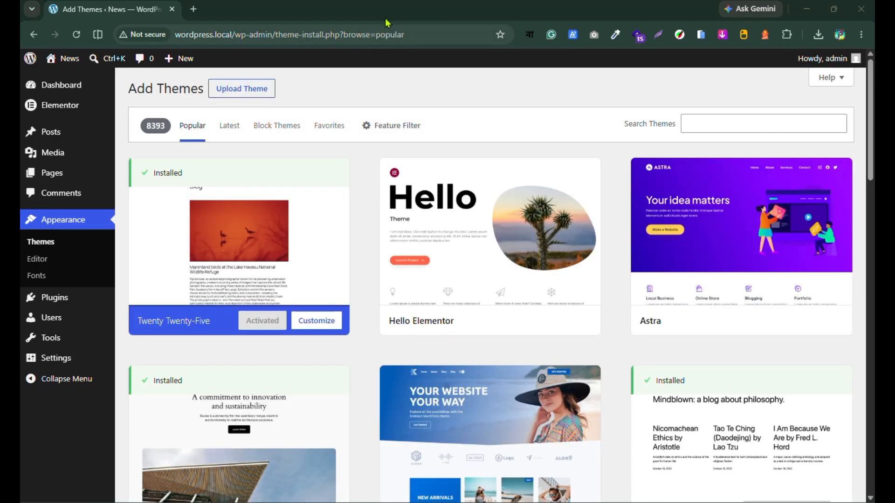
click(722, 123)
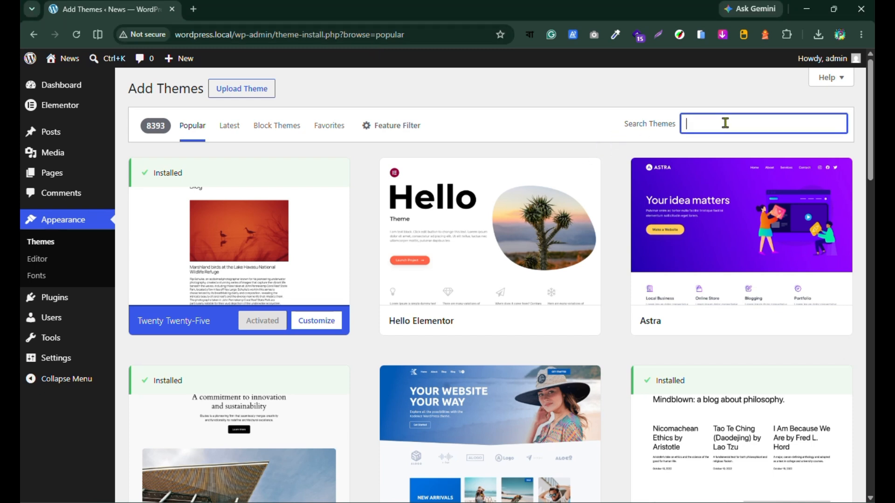
text(ecommer)
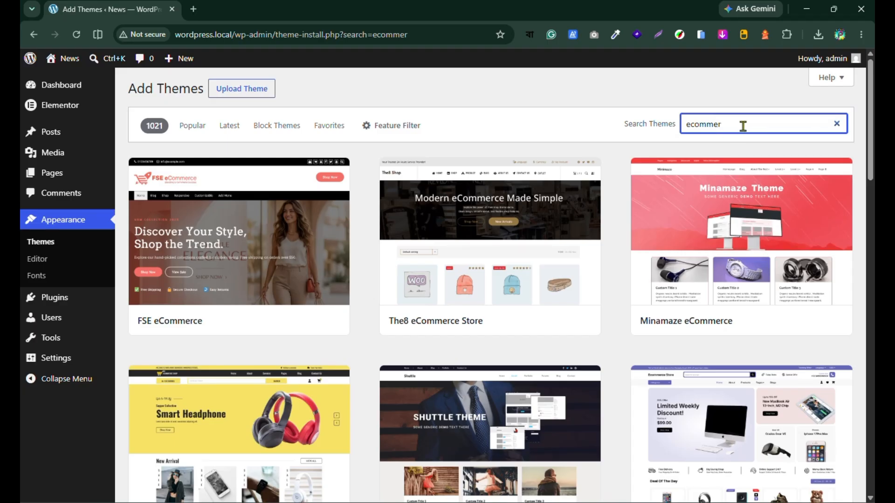
Step: Install the SaleCraft Ecommerce theme from the search results and activate it
scroll(735, 300, down, 3)
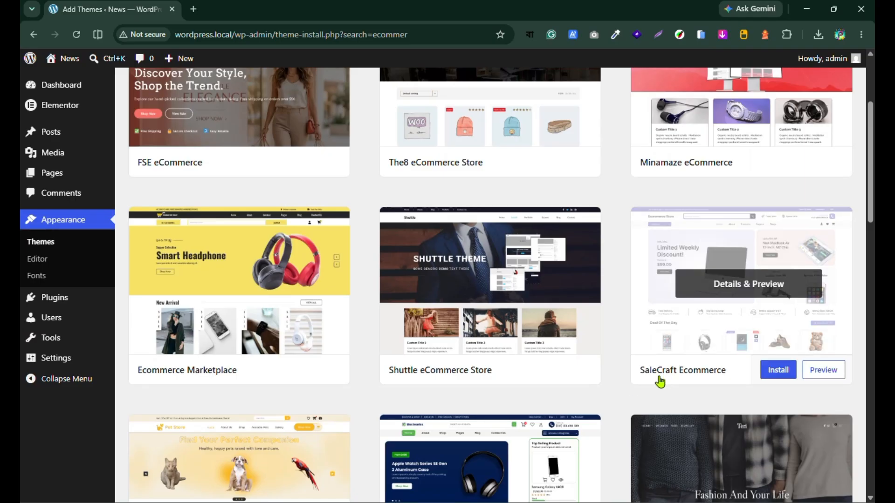
click(778, 373)
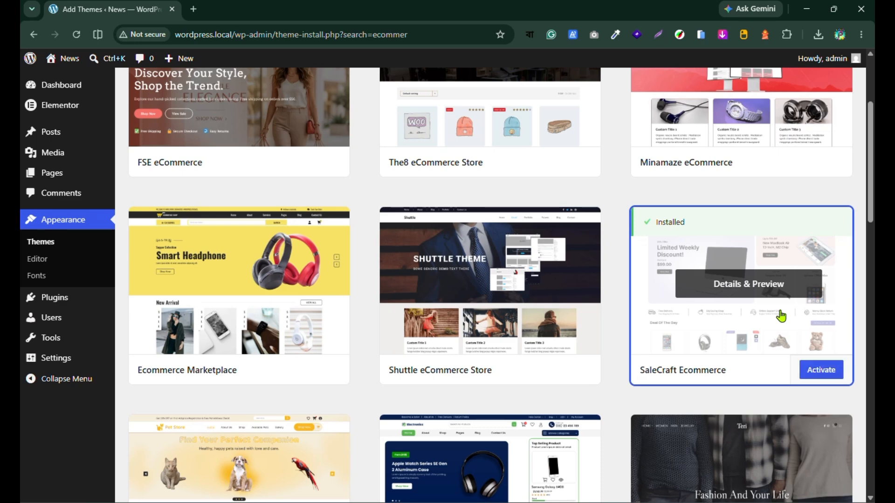
click(821, 376)
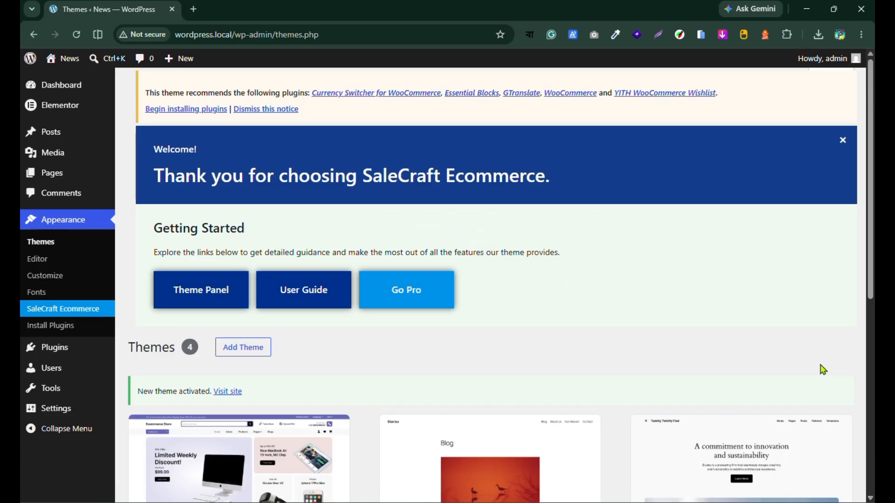
scroll(370, 321, down, 1)
scroll(370, 320, down, 5)
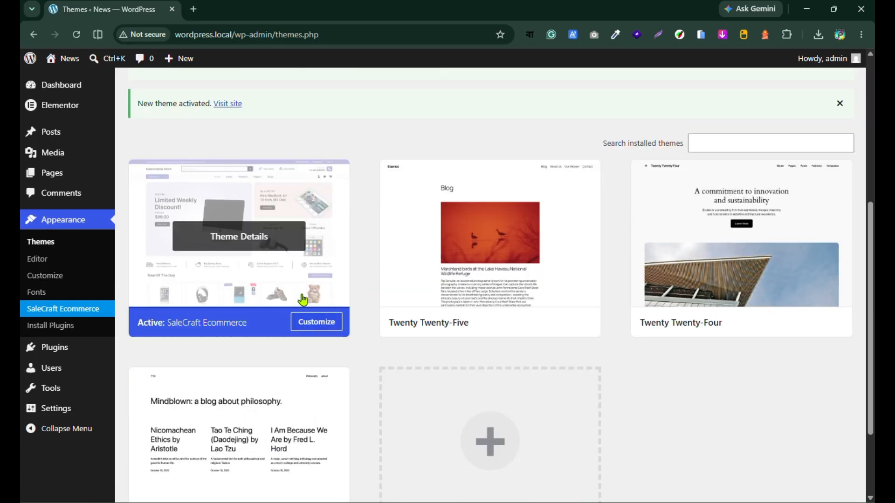
Step: Bulk install all of the theme's recommended plugins: Currency Switcher for WooCommerce, Essential Blocks, GTranslate, WooCommerce and YITH WooCommerce Wishlist
scroll(238, 278, up, 6)
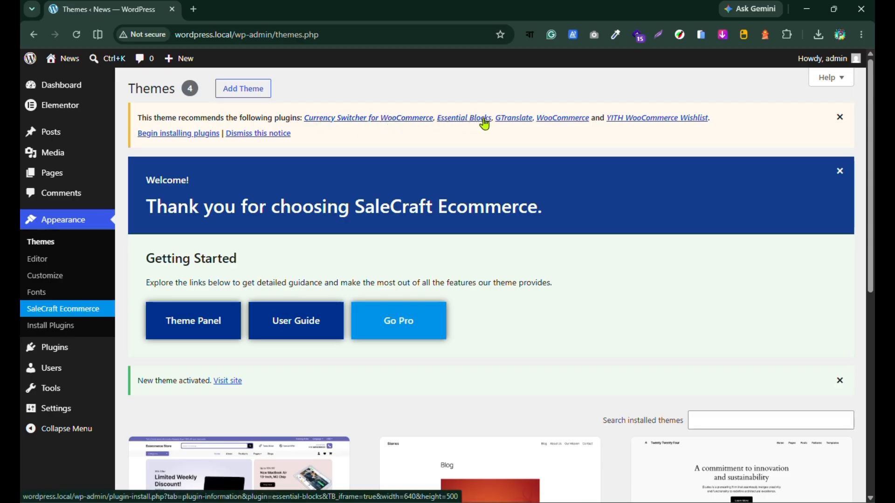
click(180, 135)
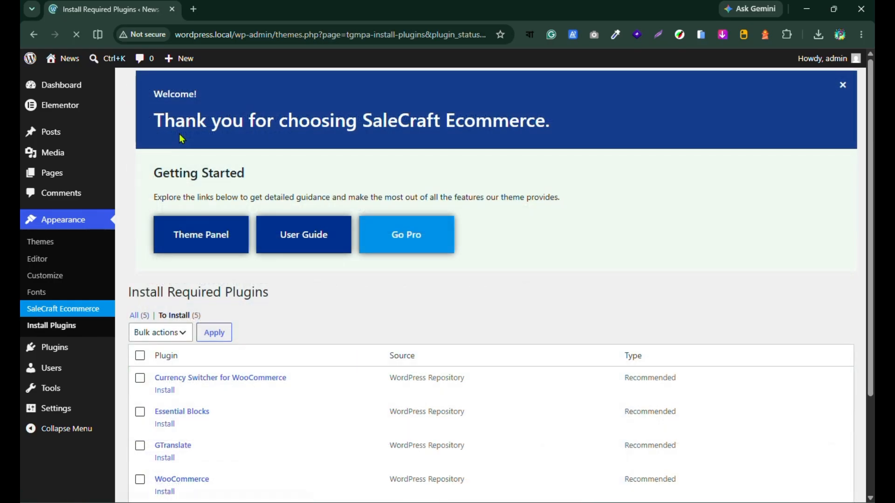
scroll(520, 207, down, 3)
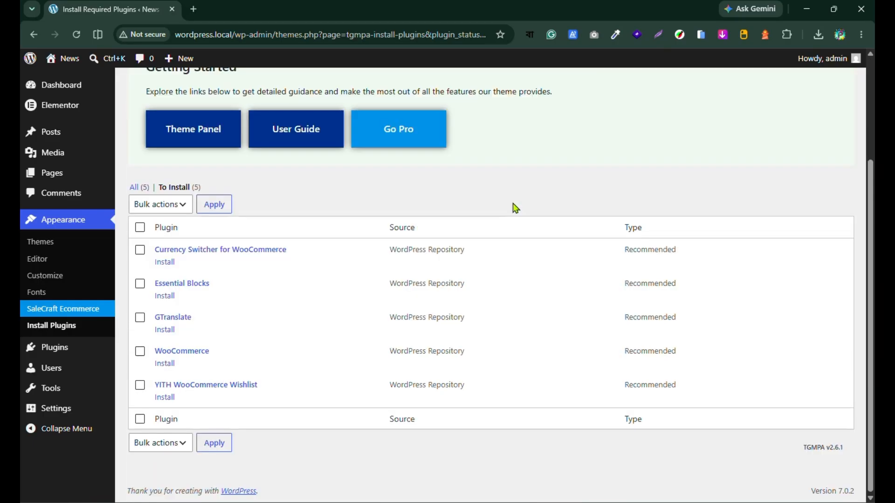
click(140, 228)
click(180, 205)
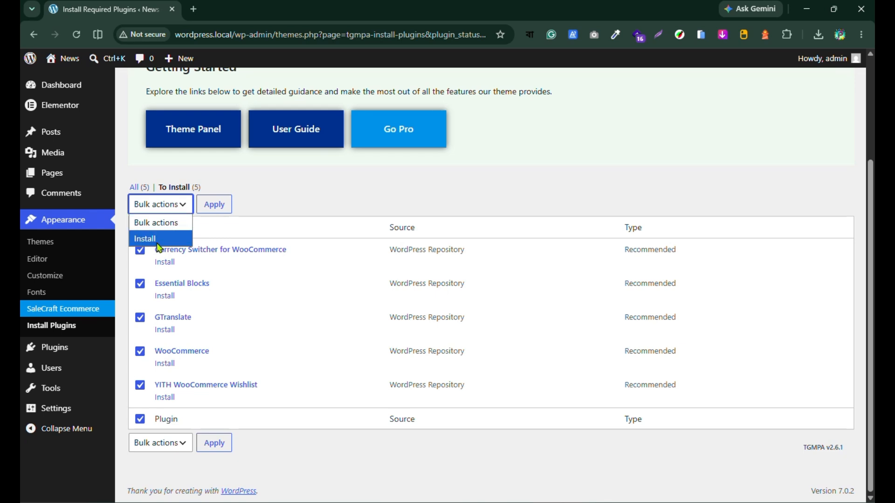
click(174, 239)
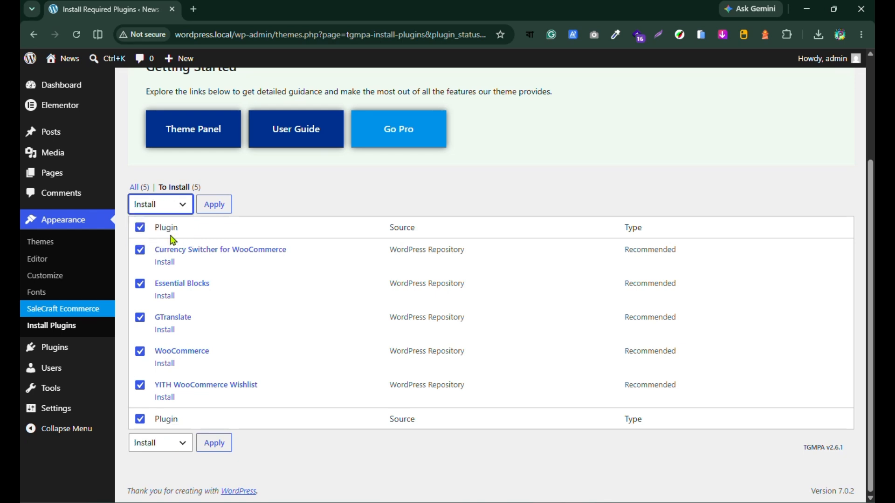
click(211, 208)
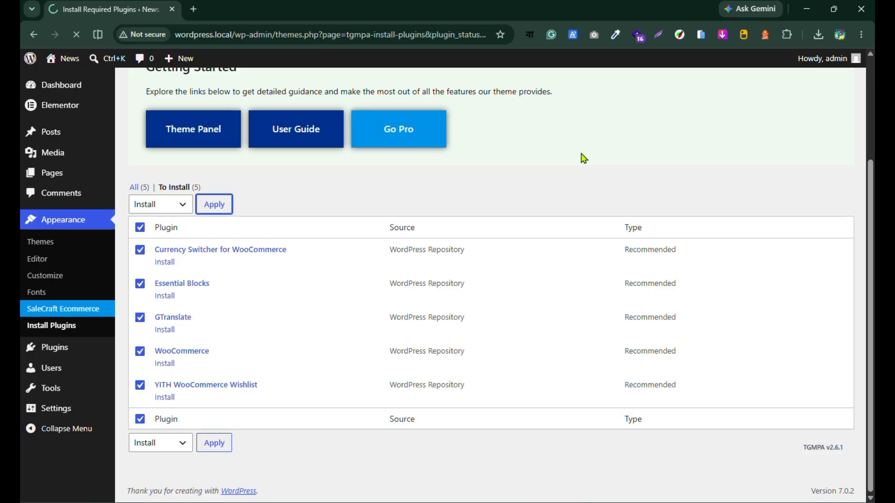
click(385, 18)
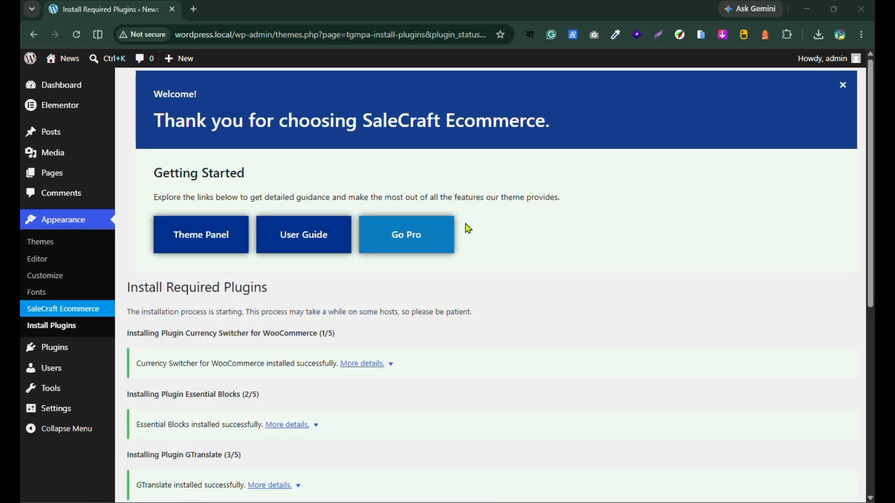
Step: Return to the required plugins installer and bulk activate all of the newly installed recommended plugins
scroll(489, 220, down, 7)
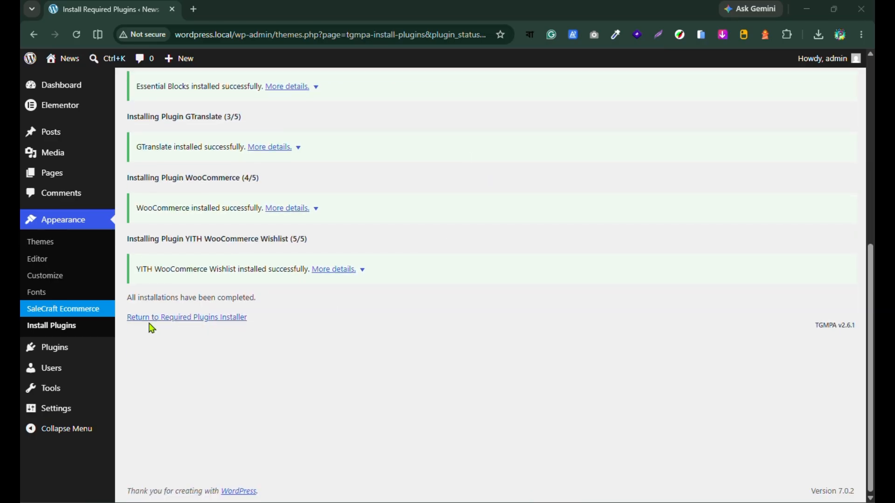
click(208, 320)
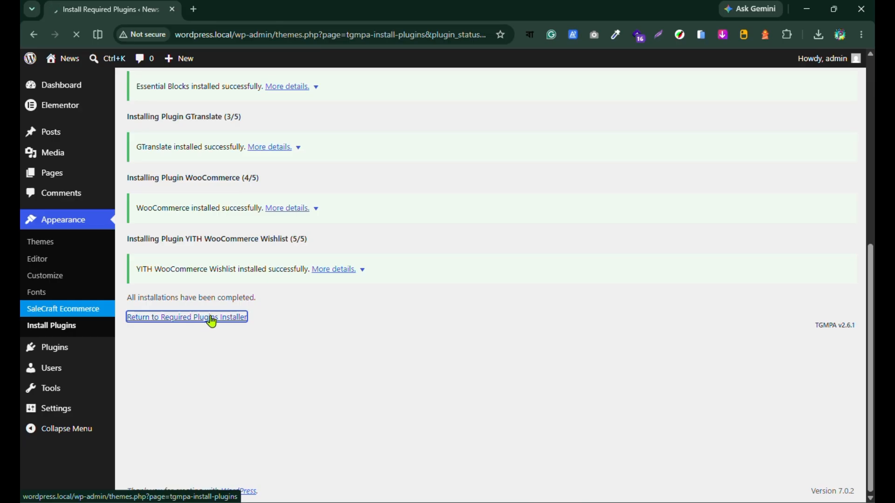
scroll(503, 233, down, 3)
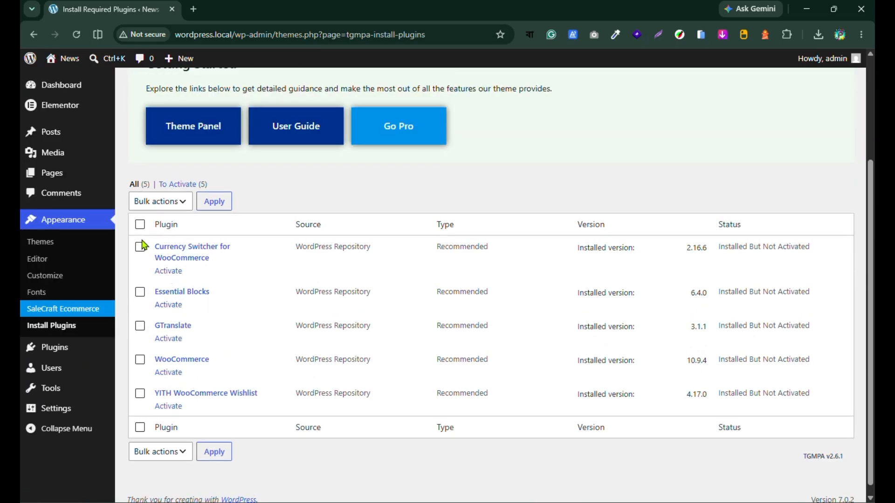
click(140, 225)
click(168, 207)
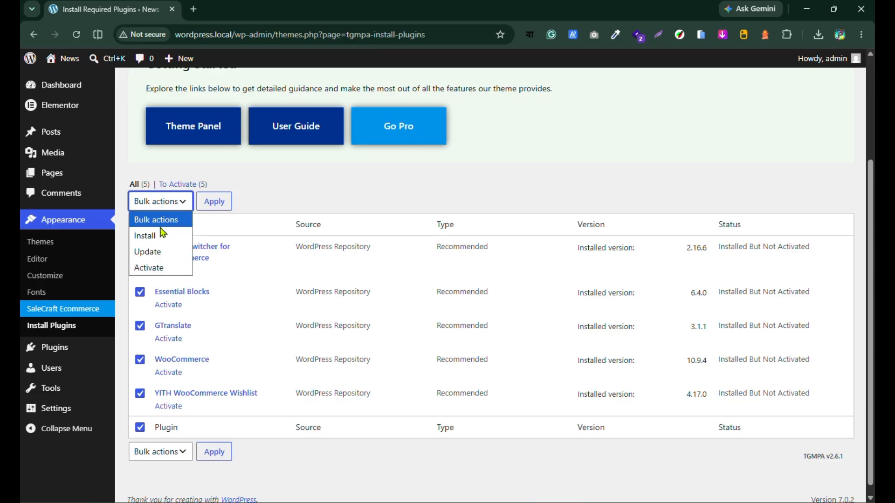
click(150, 268)
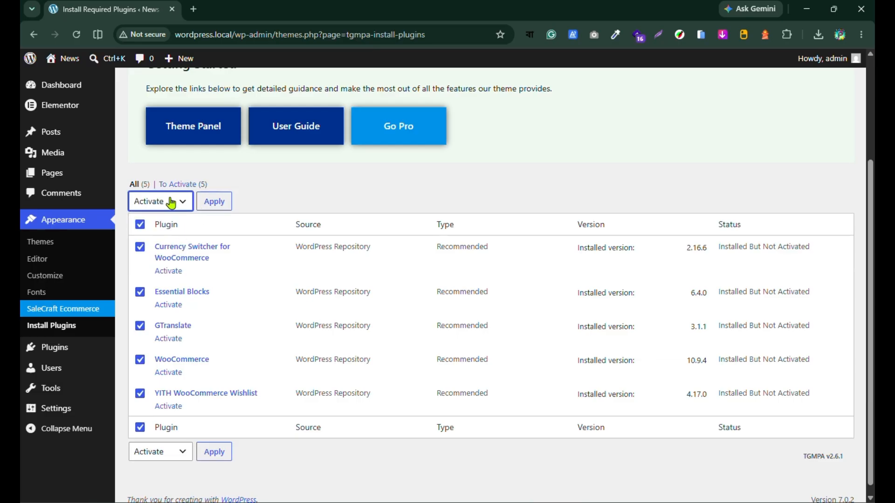
click(211, 204)
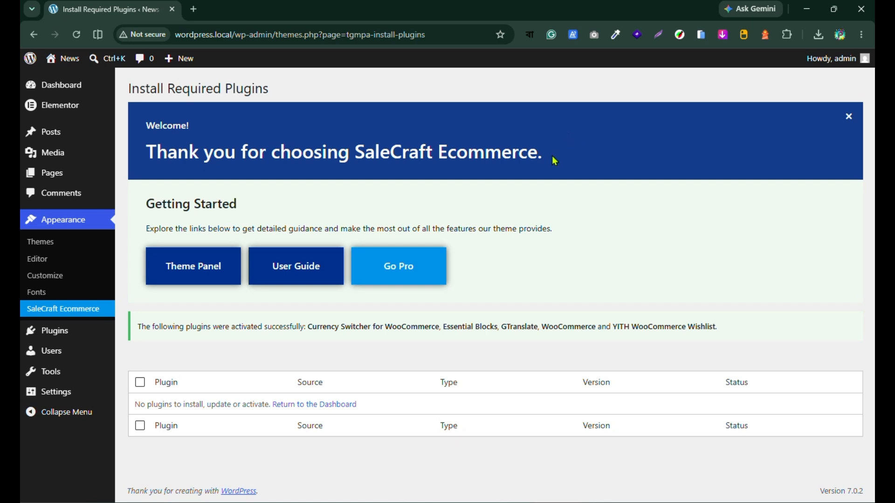
Step: Return to the dashboard and review the list of installed plugins and their activation state
click(327, 411)
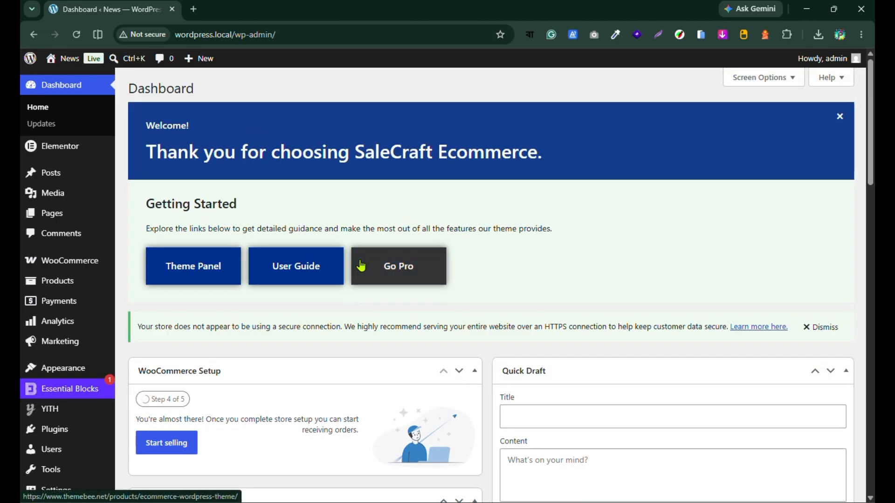
scroll(360, 262, down, 12)
scroll(201, 349, up, 10)
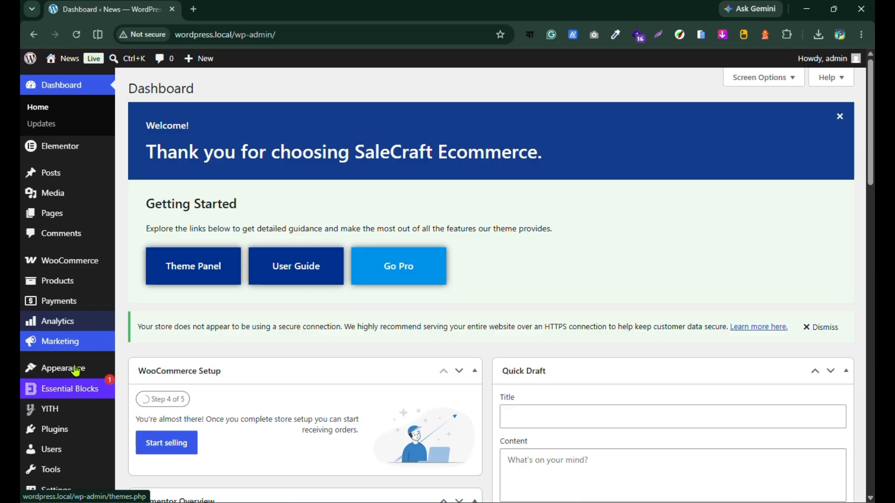
scroll(50, 369, down, 2)
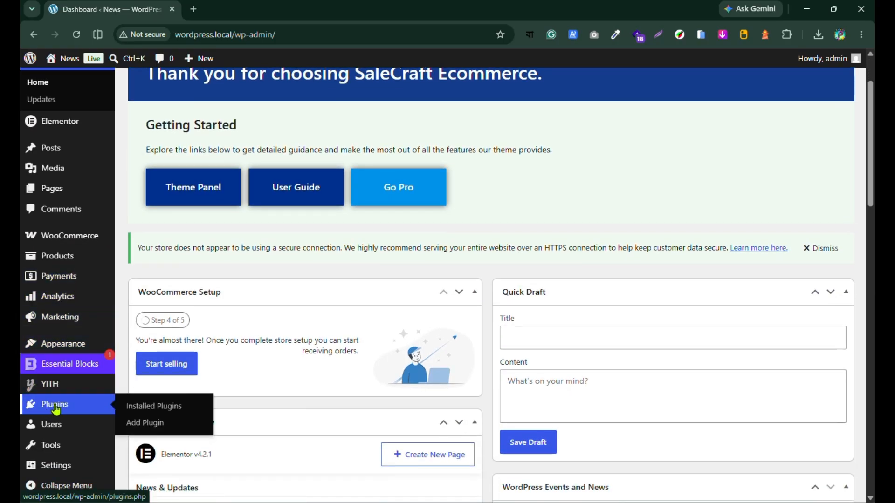
click(55, 408)
scroll(273, 271, down, 5)
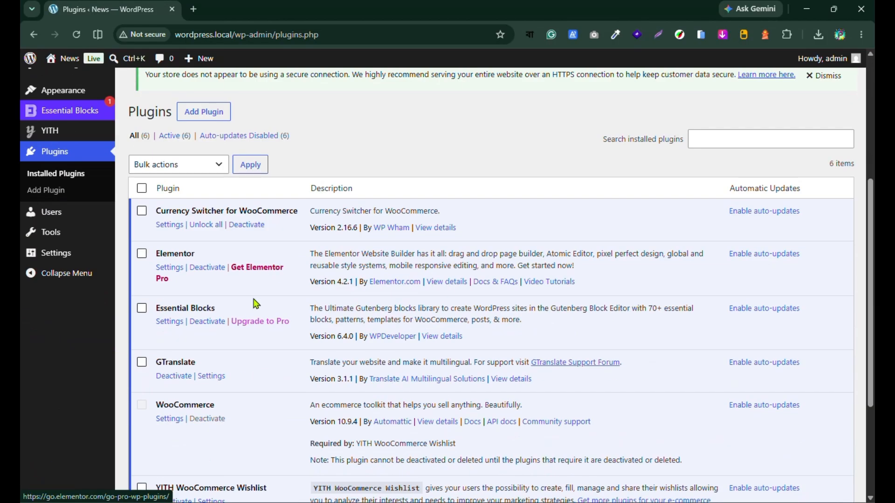
scroll(196, 387, down, 4)
scroll(215, 410, up, 3)
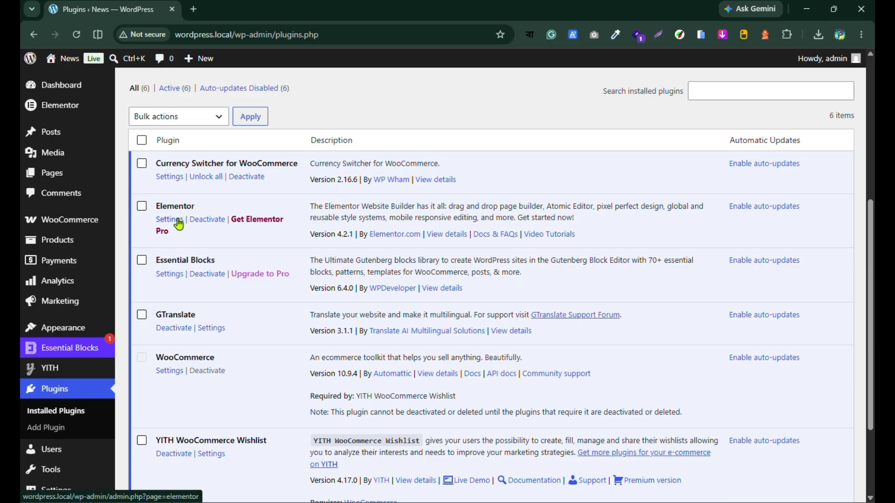
scroll(180, 235, up, 6)
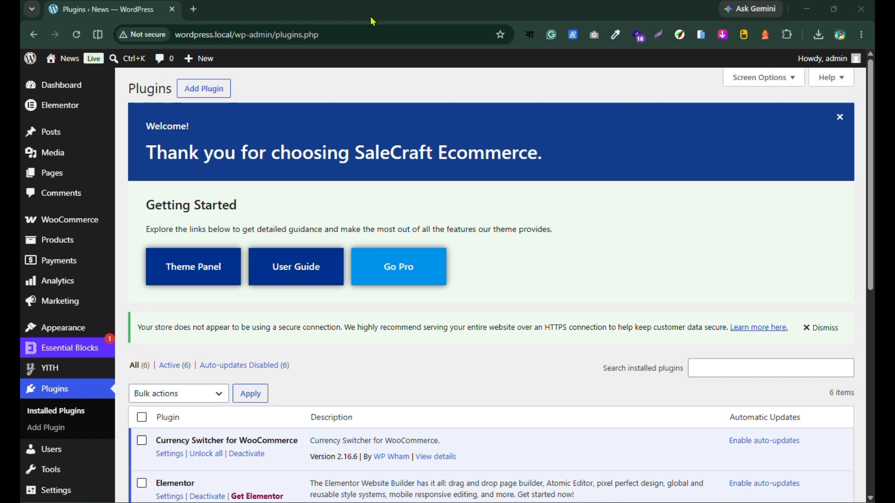
Step: Visit the site's front end in a new tab and look through the home page from header to footer
mouse_move(58, 59)
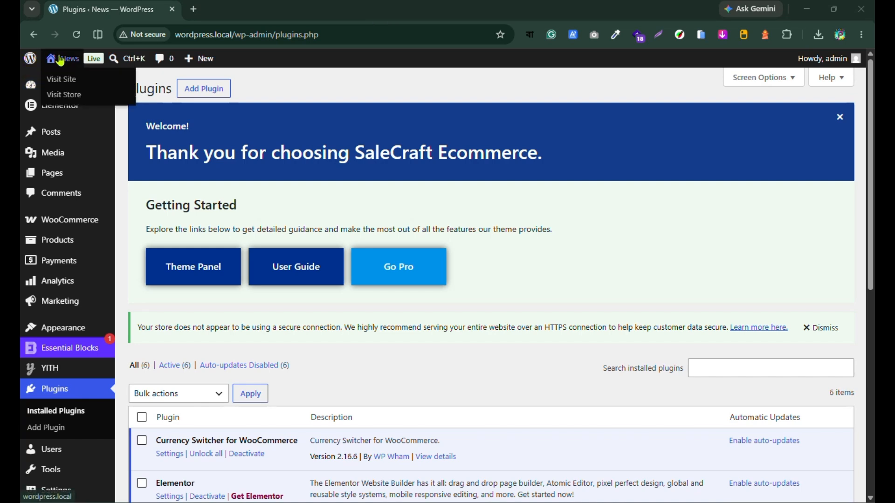
middle_click(60, 82)
click(246, 6)
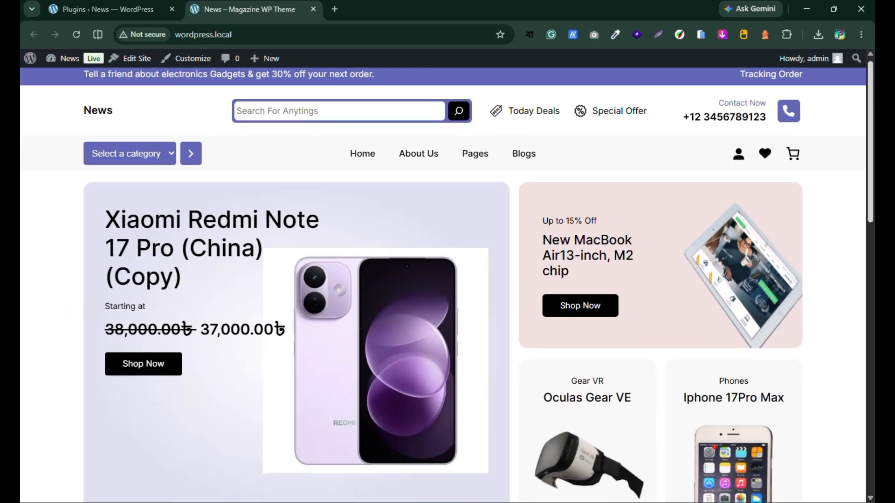
scroll(300, 214, down, 2)
scroll(299, 214, up, 2)
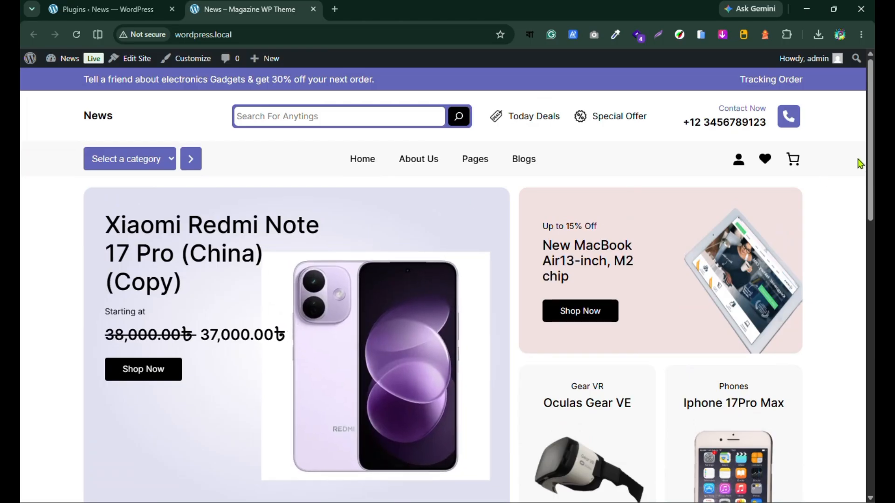
scroll(404, 283, down, 12)
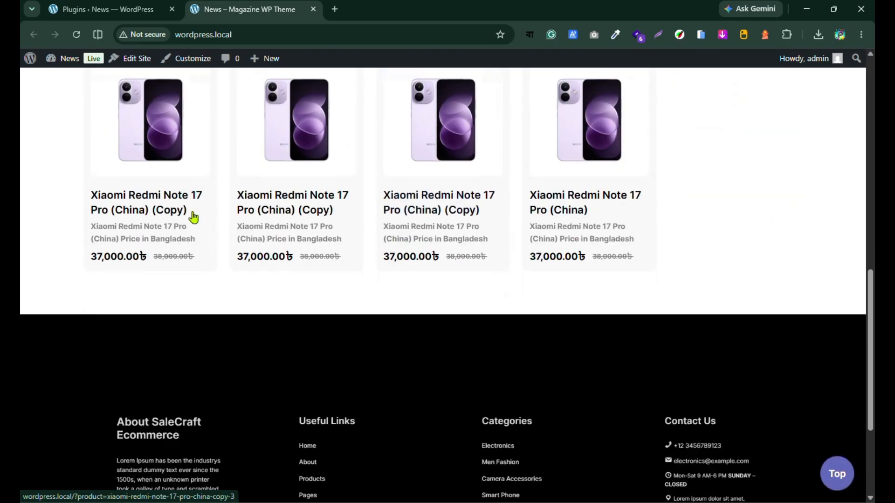
Step: Look over the home page again, from the hero banner down to the Deal Of The Day products
scroll(446, 347, up, 5)
scroll(659, 280, up, 6)
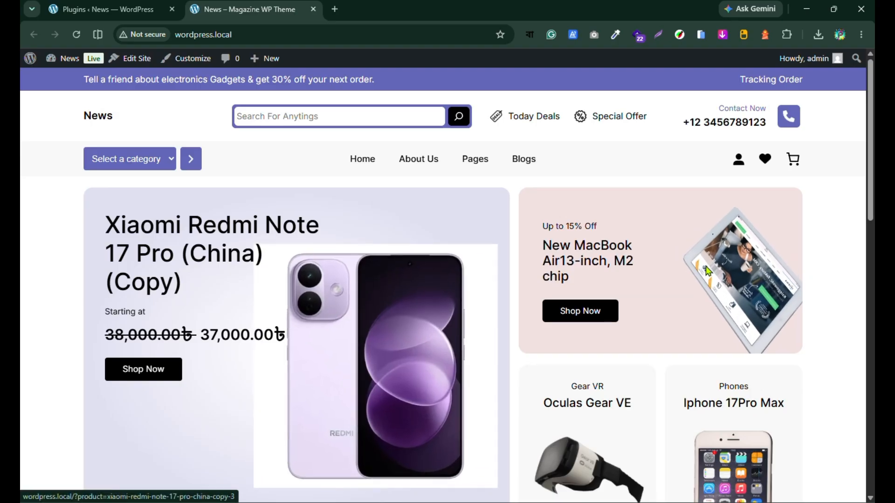
scroll(675, 218, down, 4)
scroll(100, 372, down, 5)
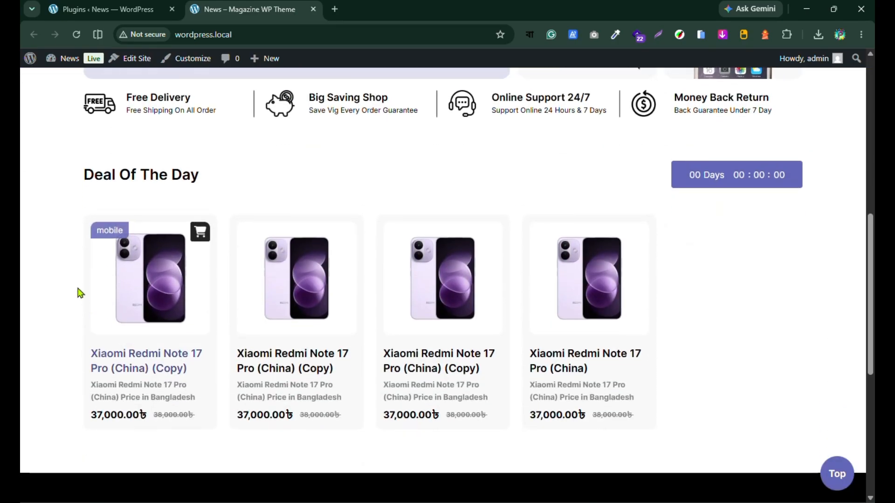
scroll(499, 341, up, 9)
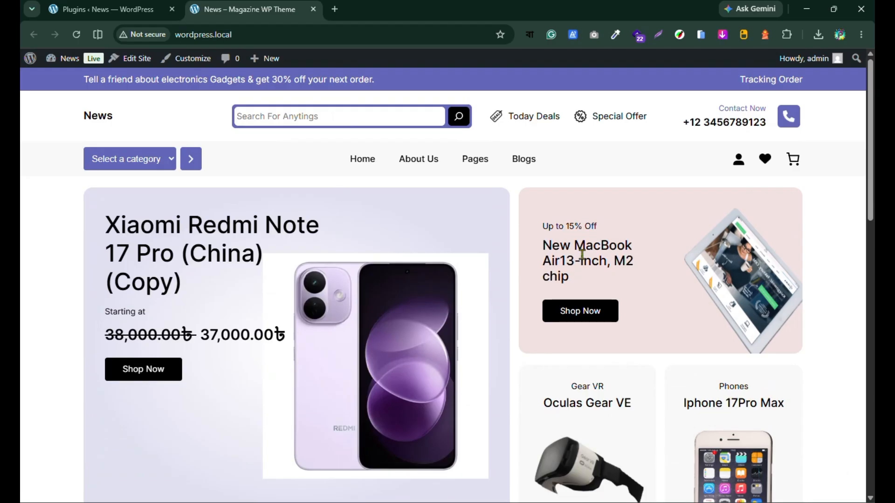
Step: Return to the dashboard and review the WooCommerce list of all products
click(89, 4)
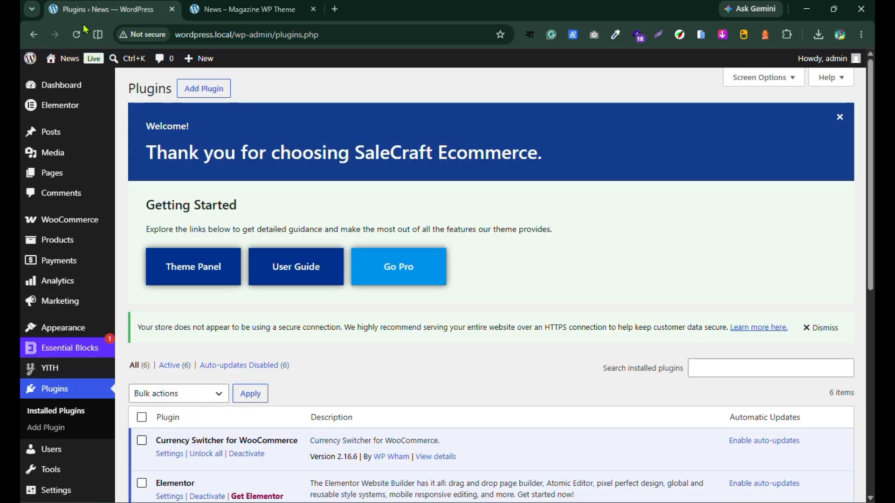
mouse_move(70, 228)
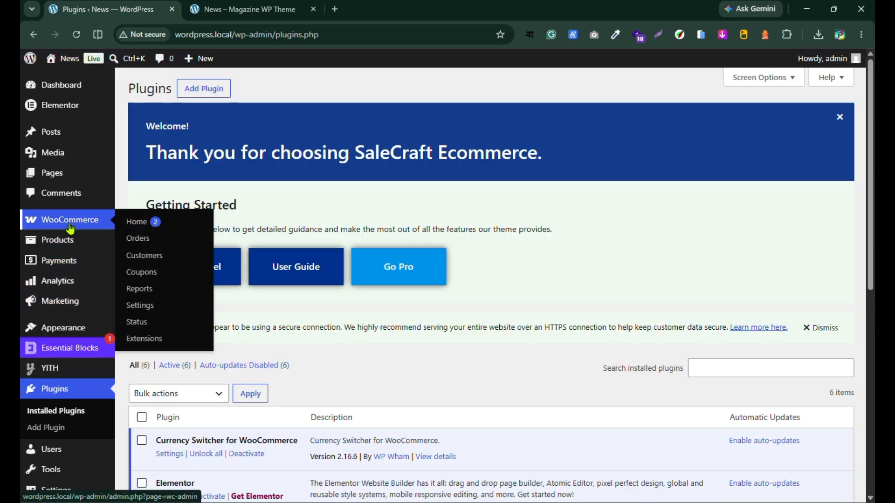
mouse_move(62, 244)
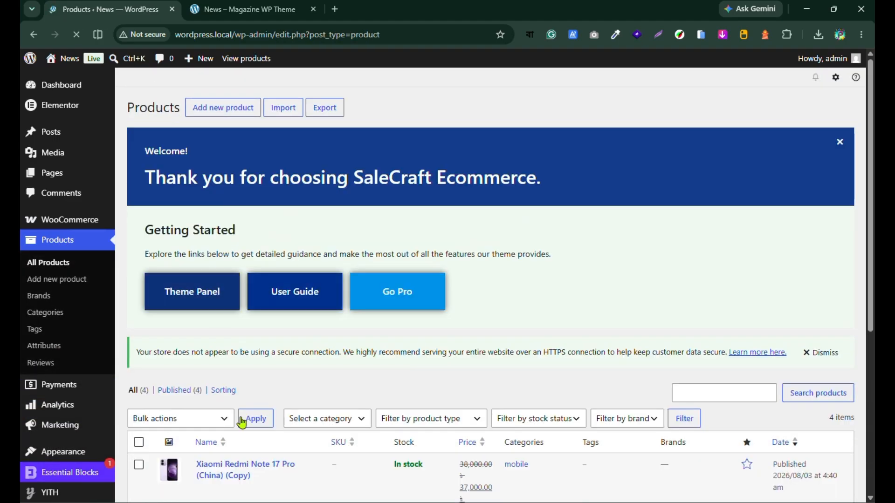
scroll(242, 423, down, 5)
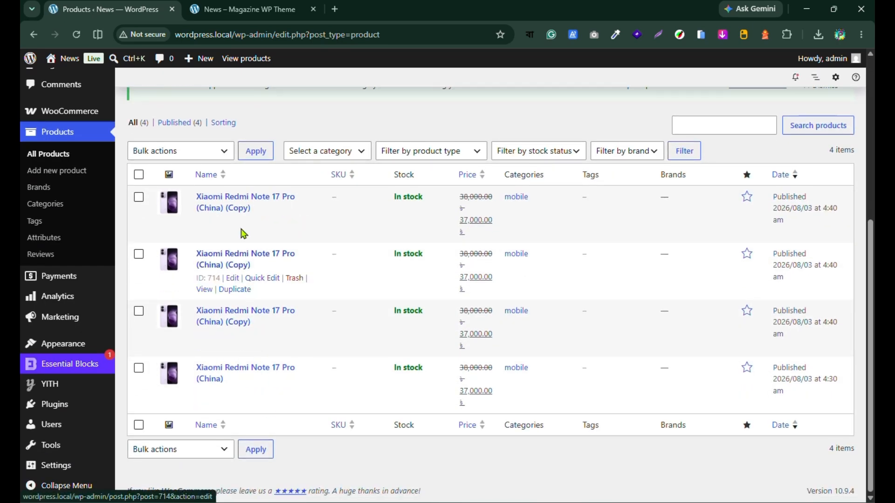
scroll(247, 303, up, 4)
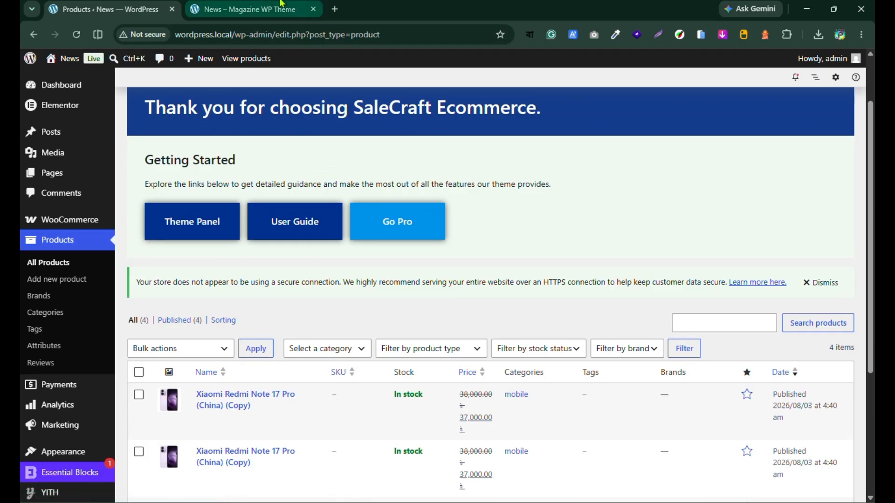
Step: Reload the site's front end and examine how the store's products appear in the hero banner and Deal Of The Day section
click(282, 5)
click(77, 34)
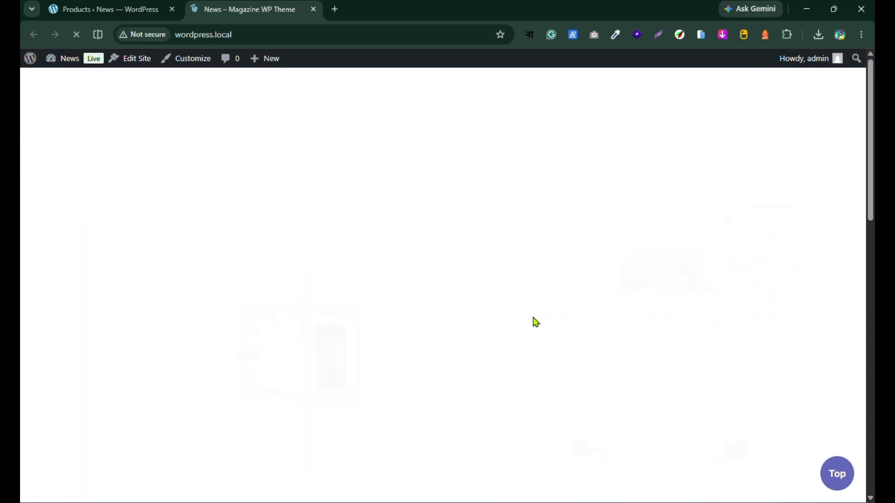
scroll(532, 252, down, 9)
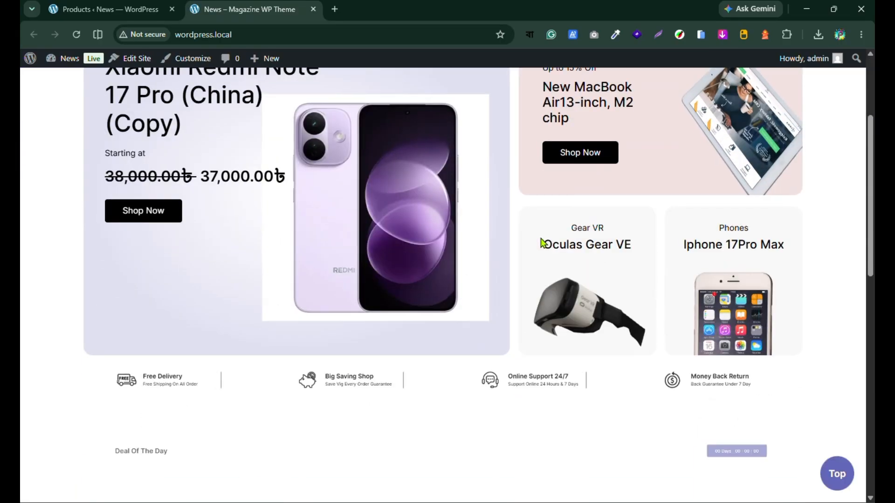
scroll(184, 317, down, 3)
scroll(184, 317, down, 5)
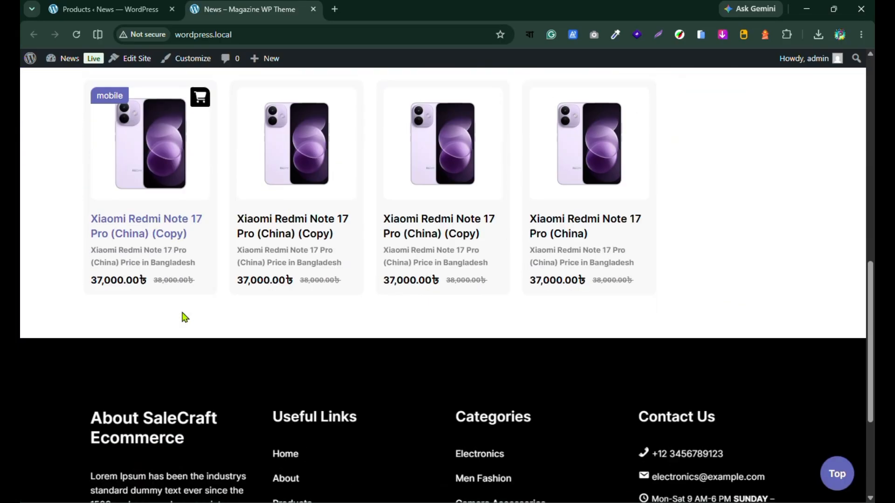
scroll(214, 347, up, 12)
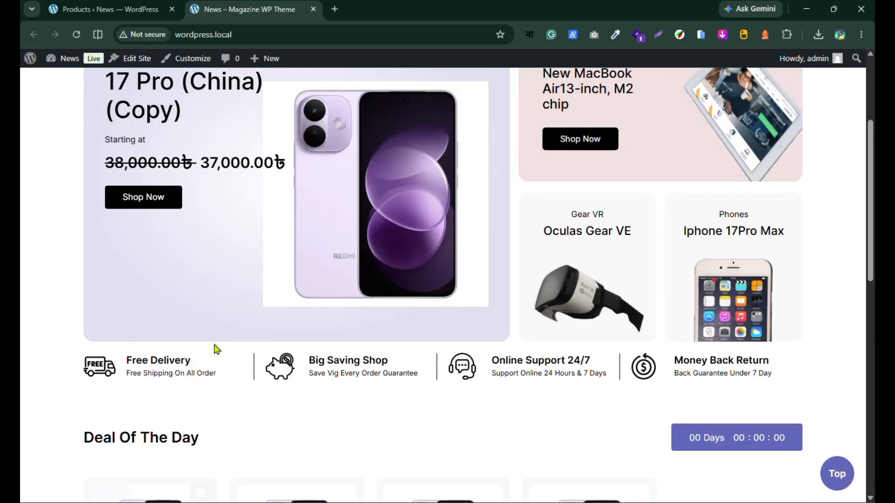
scroll(219, 346, down, 4)
scroll(223, 345, down, 9)
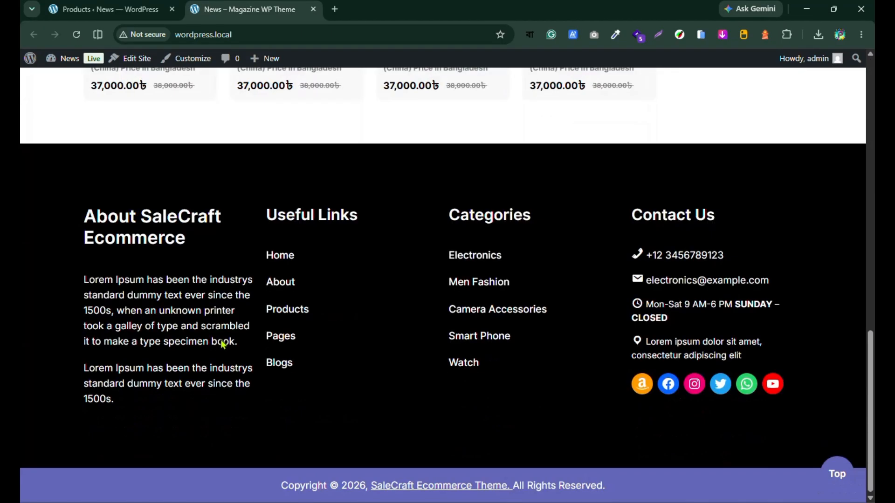
scroll(223, 345, up, 7)
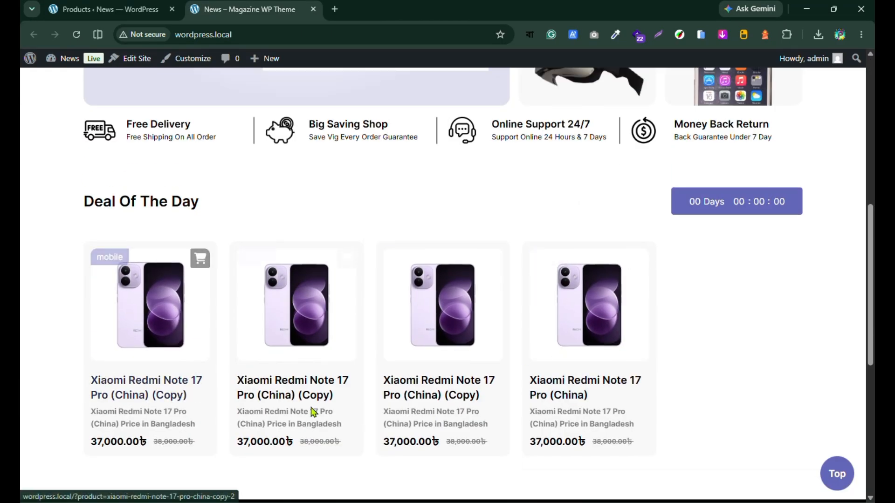
scroll(317, 413, up, 5)
scroll(393, 340, down, 6)
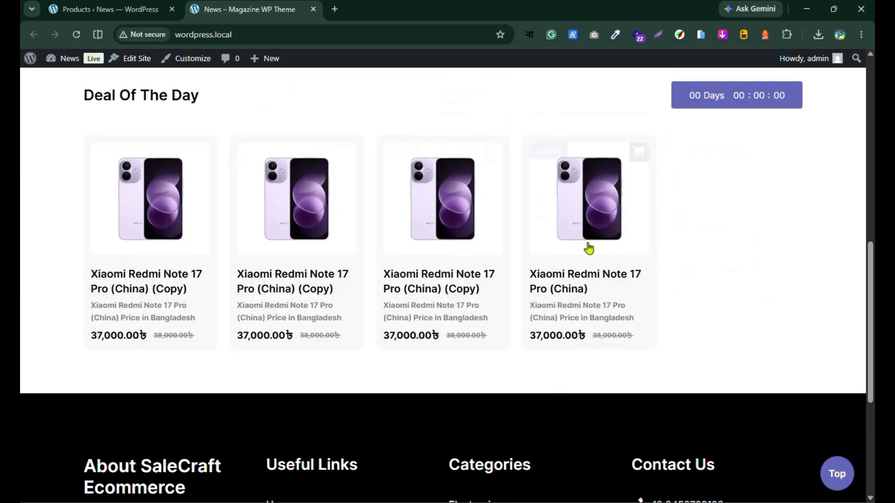
scroll(374, 256, down, 3)
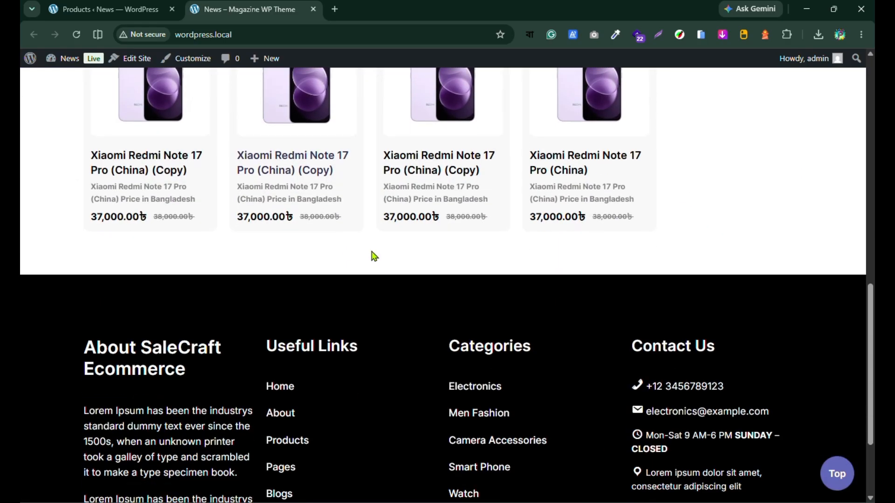
scroll(374, 257, up, 15)
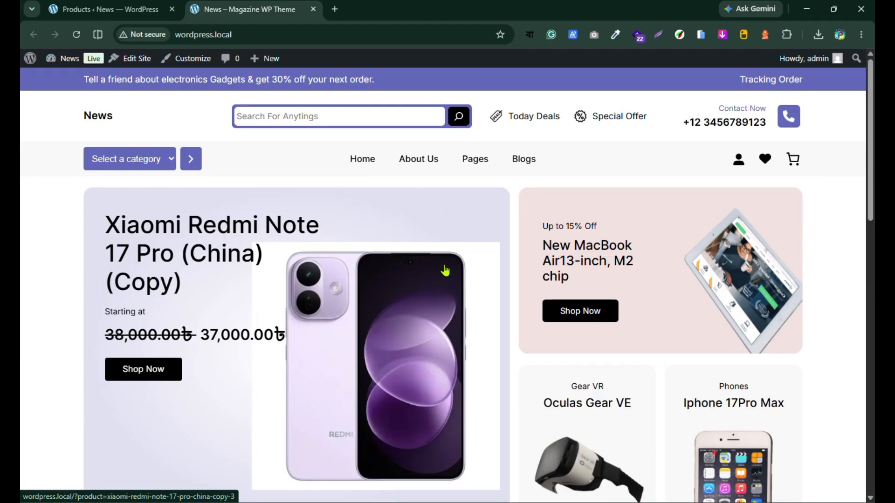
scroll(419, 289, down, 6)
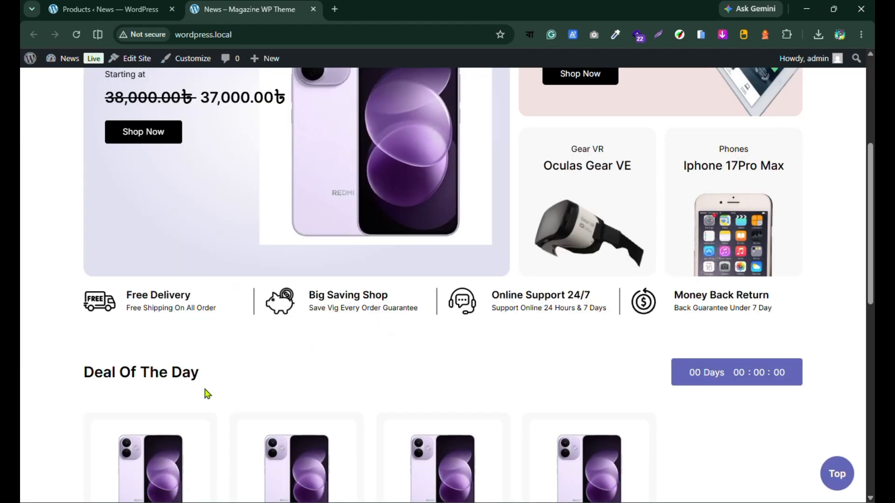
scroll(655, 344, up, 6)
Step: Return to the dashboard's product list and start adding a new product
click(104, 6)
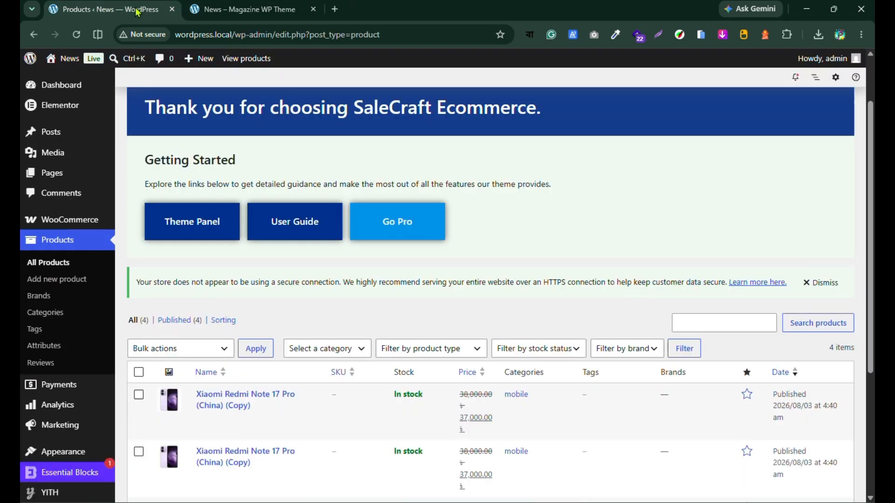
scroll(259, 181, up, 2)
scroll(472, 168, down, 5)
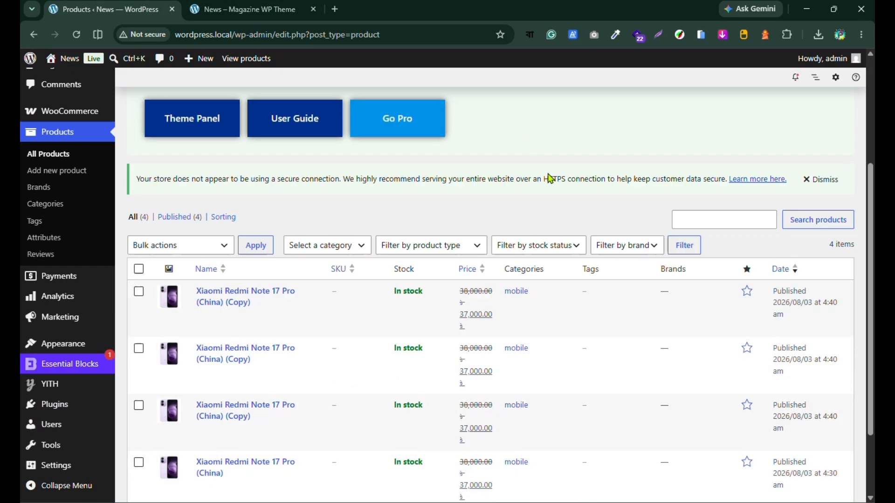
scroll(560, 332, up, 5)
click(227, 111)
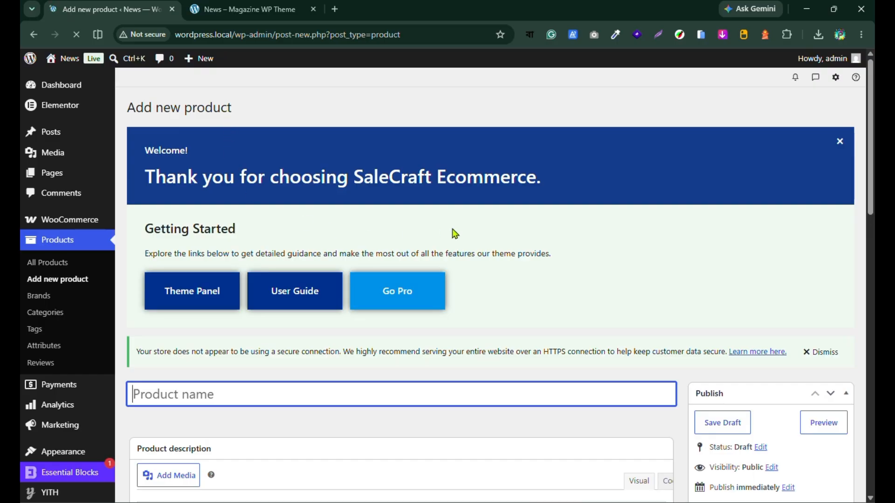
scroll(326, 257, down, 3)
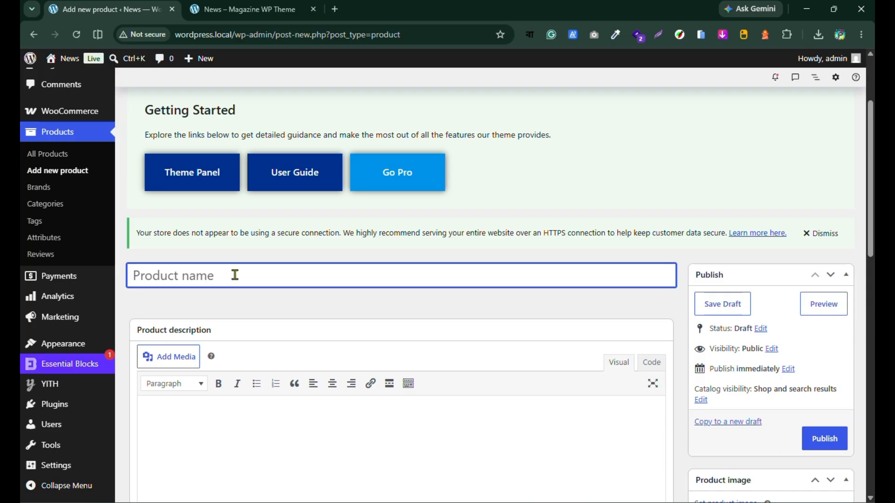
Step: Search Google for "mobile" in a new tab and open the mobile.com.bd store
click(334, 9)
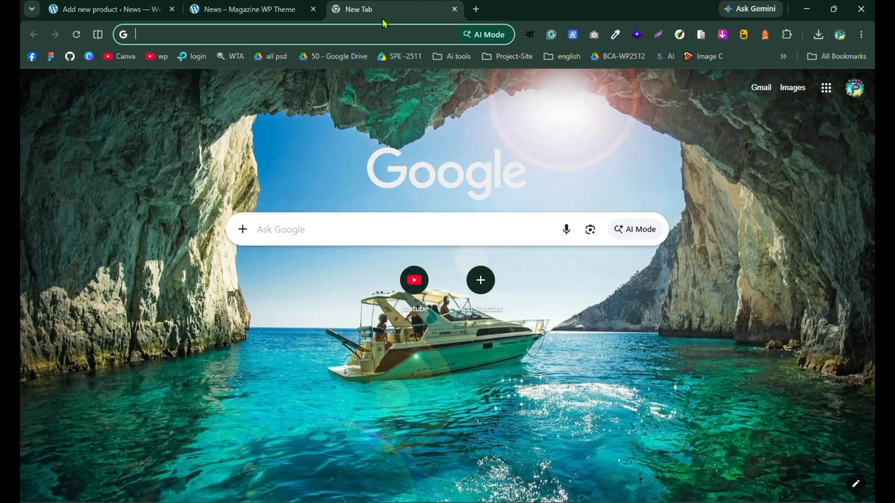
text(mobile)
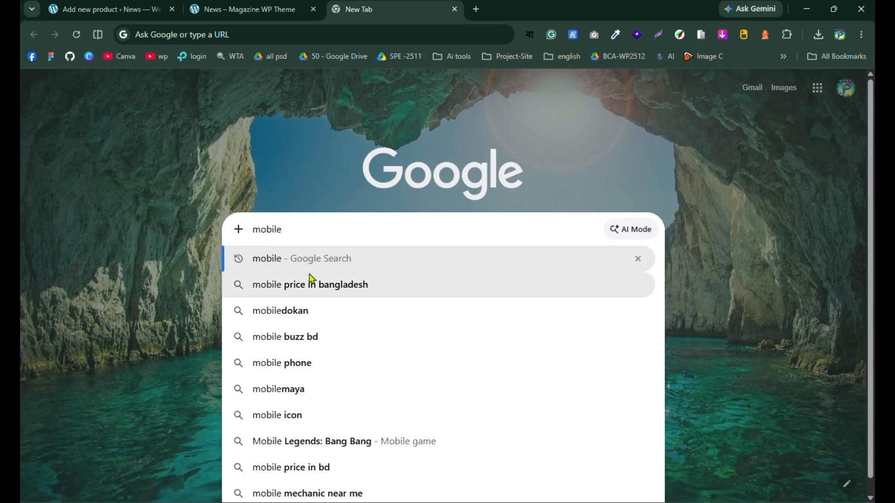
click(284, 264)
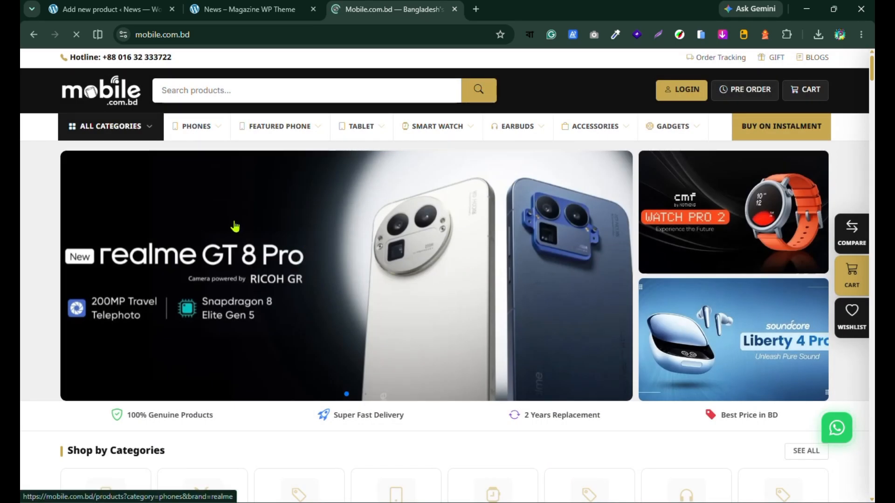
Step: Browse the store's home page for a sample product and open the Apple Watch Ultra 2 with Trail Loop GPS + Cellular
scroll(235, 227, down, 10)
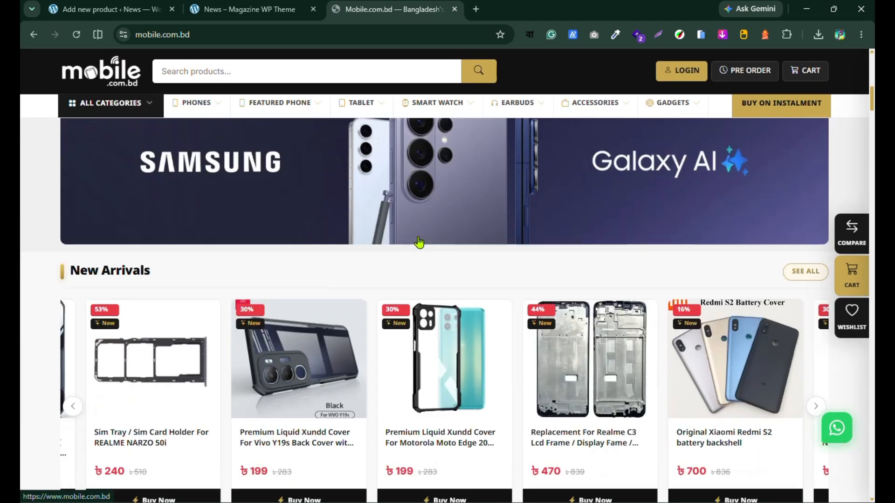
scroll(419, 242, down, 3)
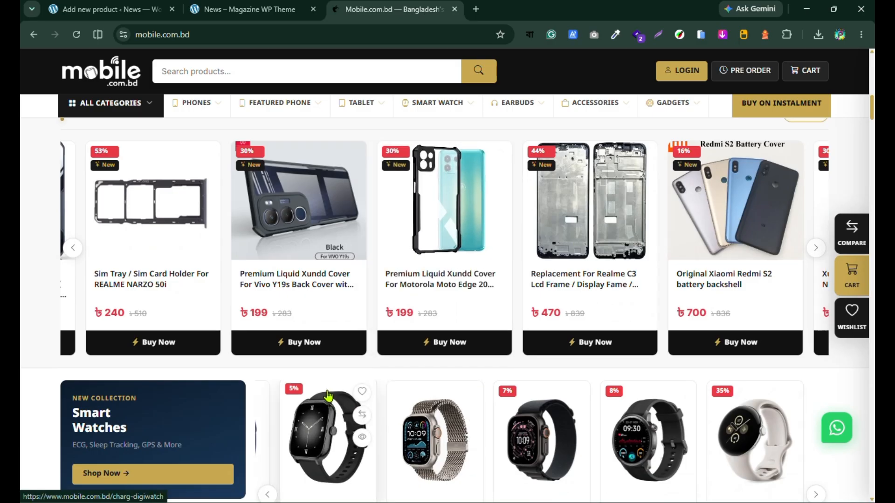
scroll(328, 396, down, 5)
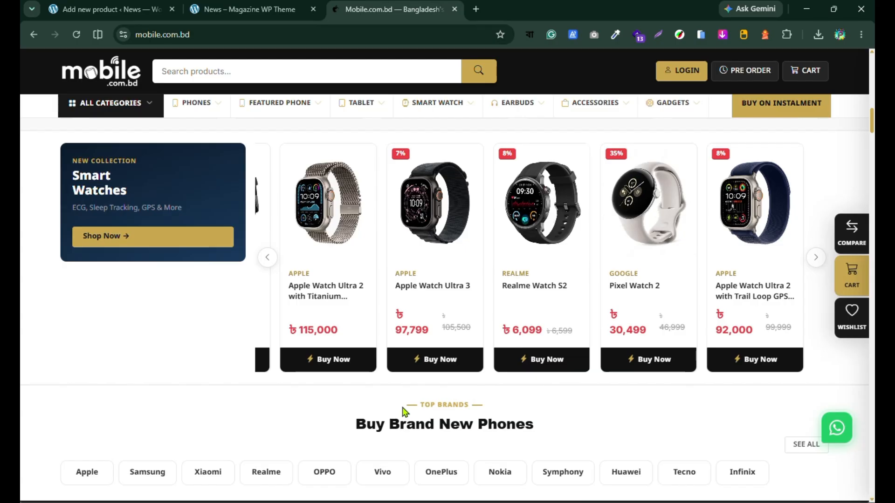
scroll(404, 410, down, 15)
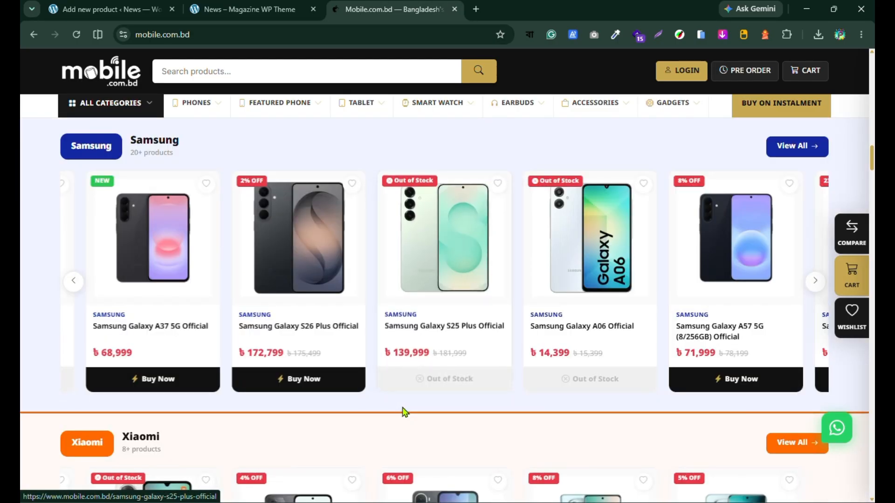
scroll(404, 412, up, 18)
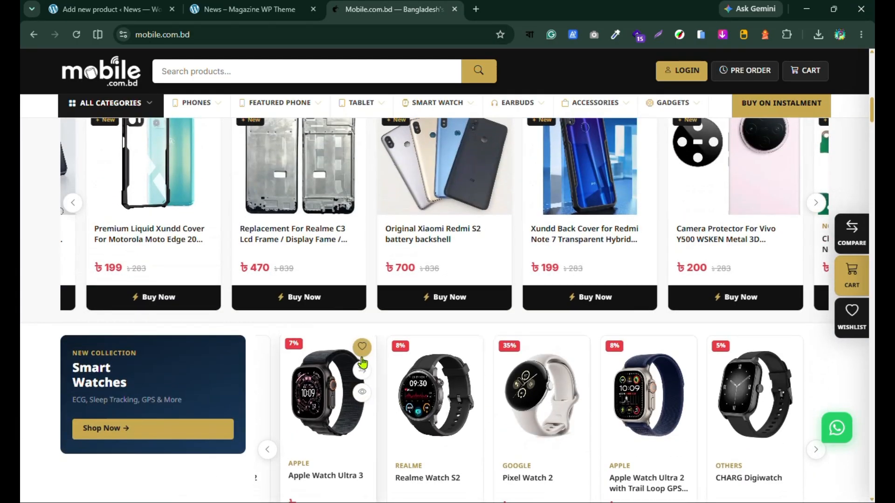
scroll(363, 363, down, 1)
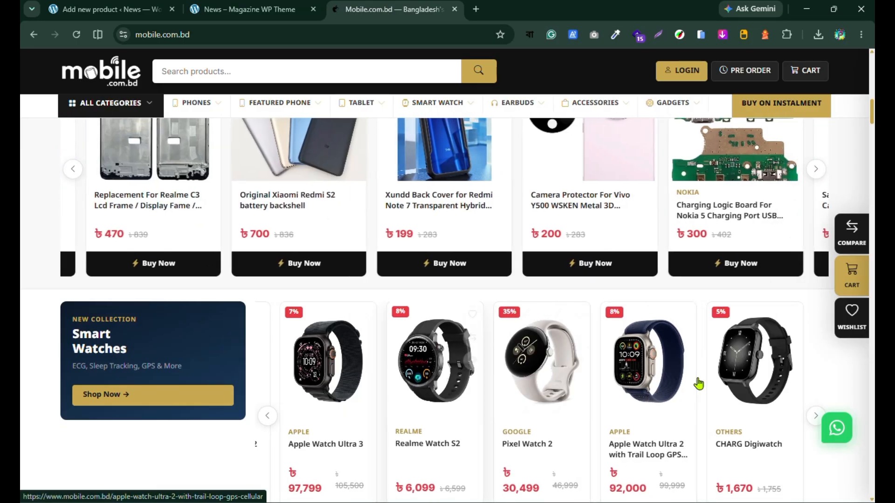
click(659, 376)
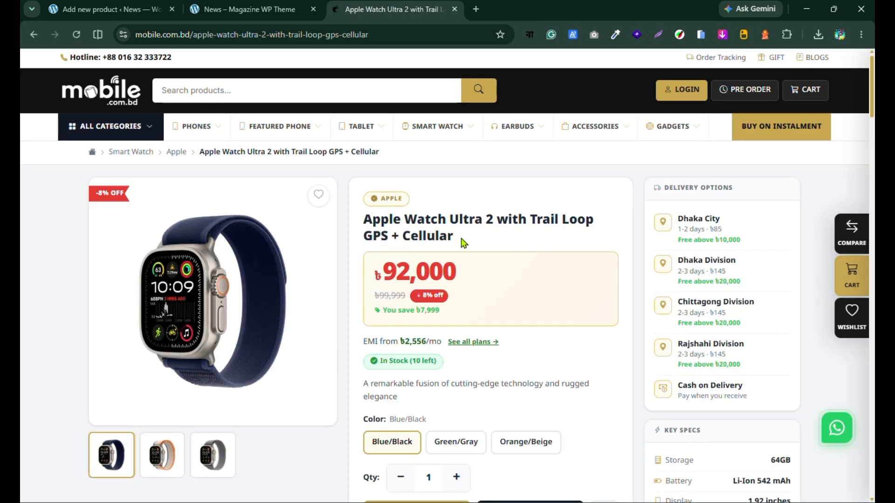
Step: Copy the title "Apple Watch Ultra 2 with Trail Loop GPS + Cellular" from the store page and paste it as the new product's name
drag(473, 239, 363, 222)
right_click(392, 217)
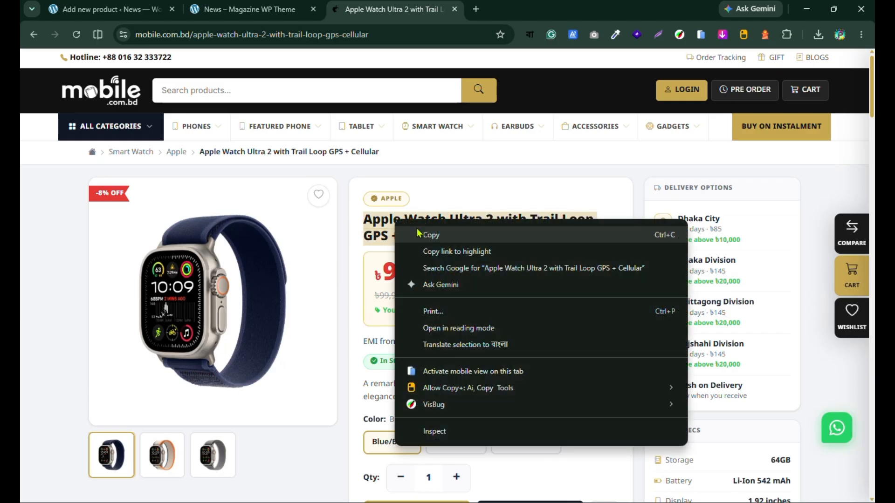
click(423, 235)
click(249, 9)
click(108, 9)
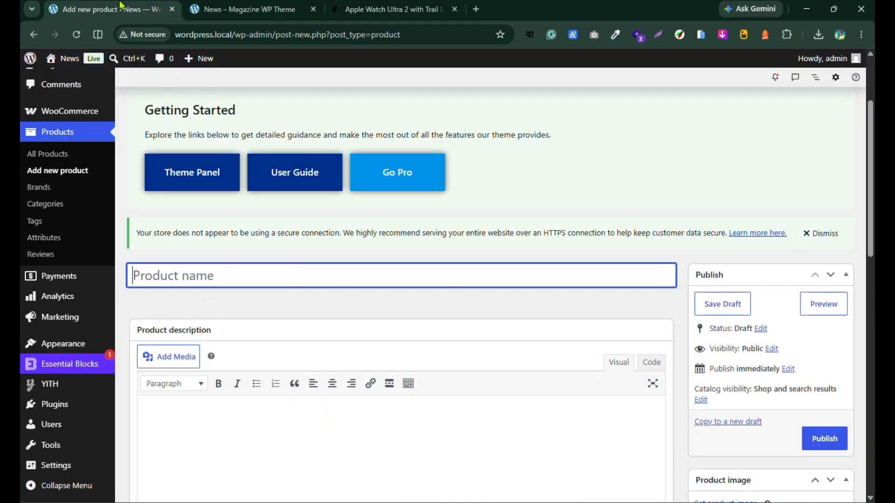
right_click(181, 278)
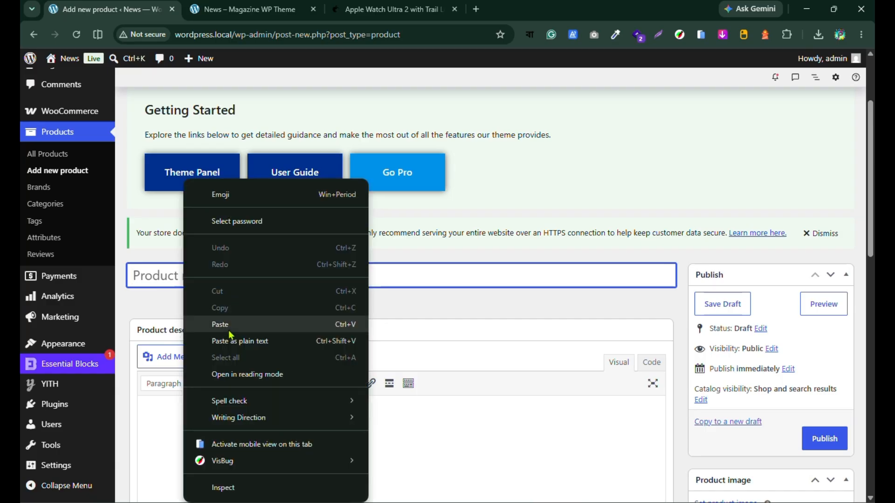
click(224, 322)
Step: Copy the store page's tagline "A remarkable fusion of cutting-edge technology and rugged elegance" into the new product's short description
click(391, 9)
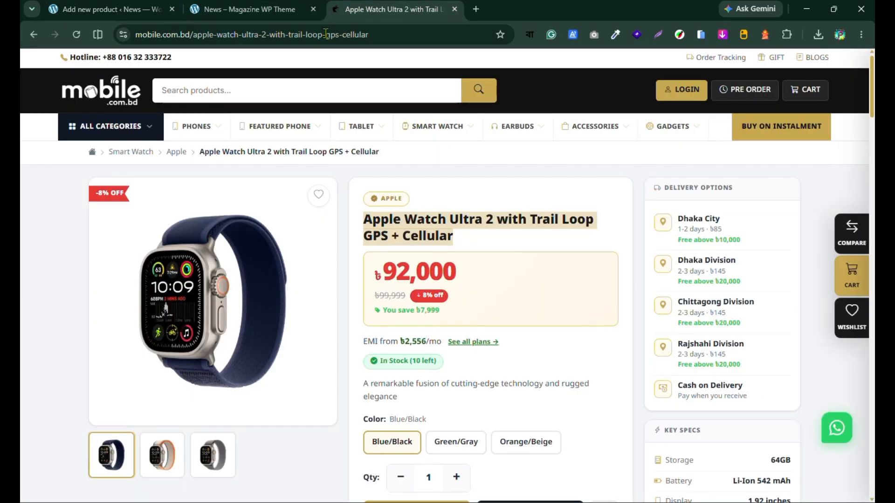
scroll(509, 245, down, 5)
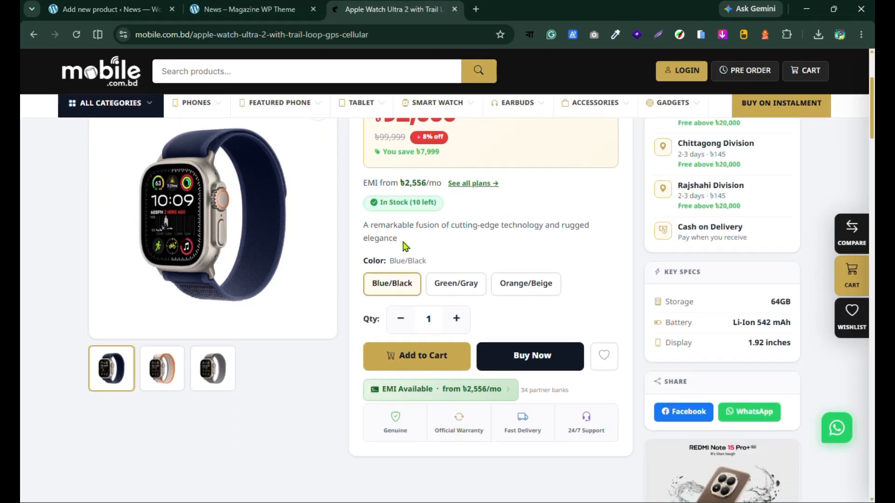
drag(404, 246, 350, 227)
right_click(378, 230)
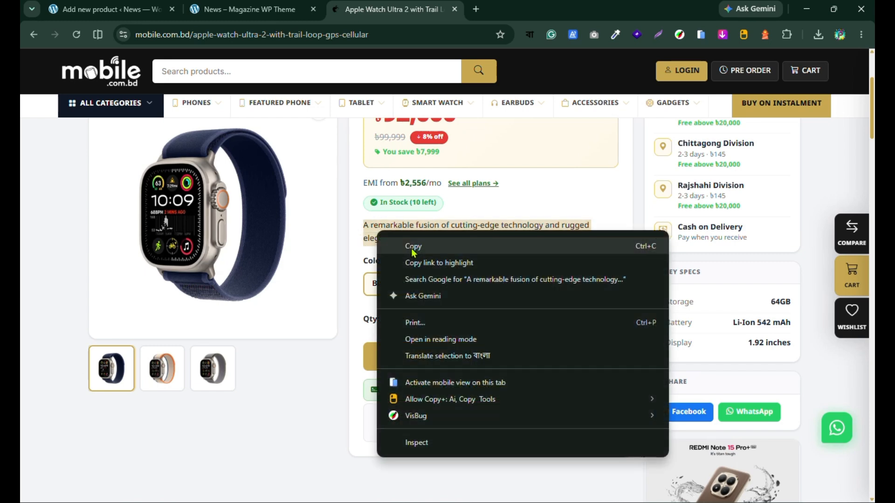
click(409, 247)
click(108, 9)
scroll(334, 316, down, 13)
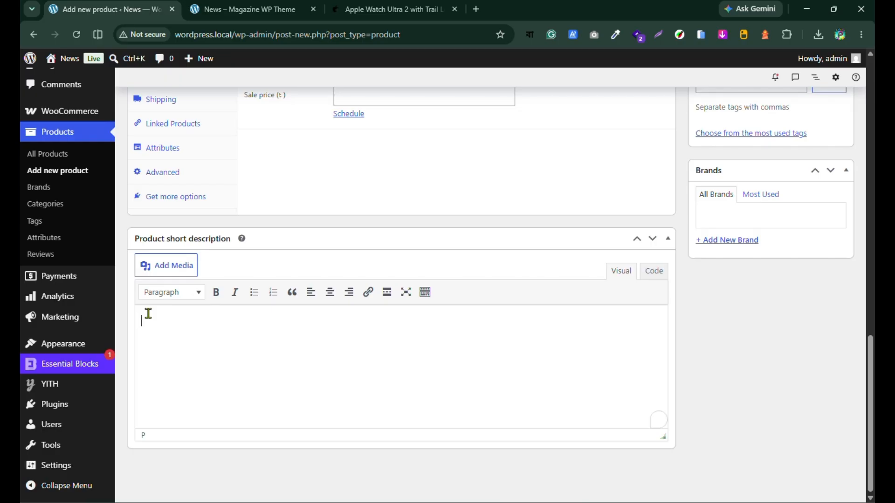
right_click(148, 313)
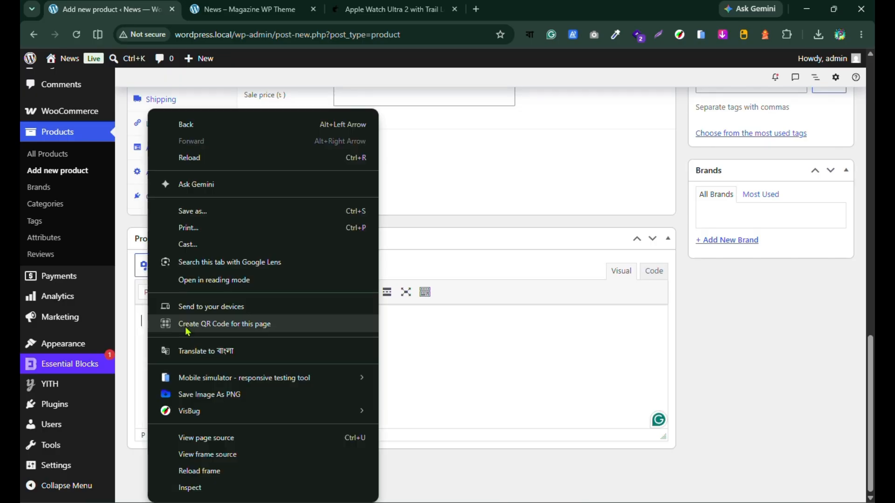
click(418, 339)
right_click(148, 326)
click(191, 322)
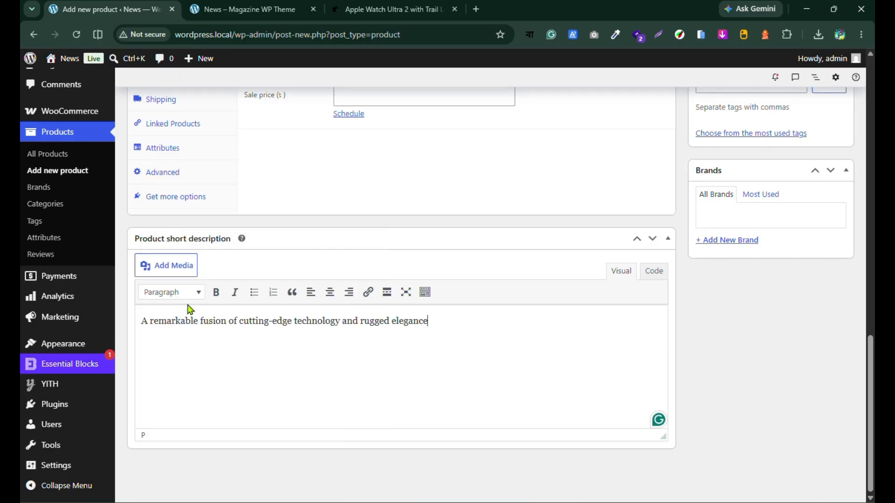
Step: Copy the store page's full description text, from the specification list through the ten numbered watch features
scroll(314, 398, up, 8)
click(392, 10)
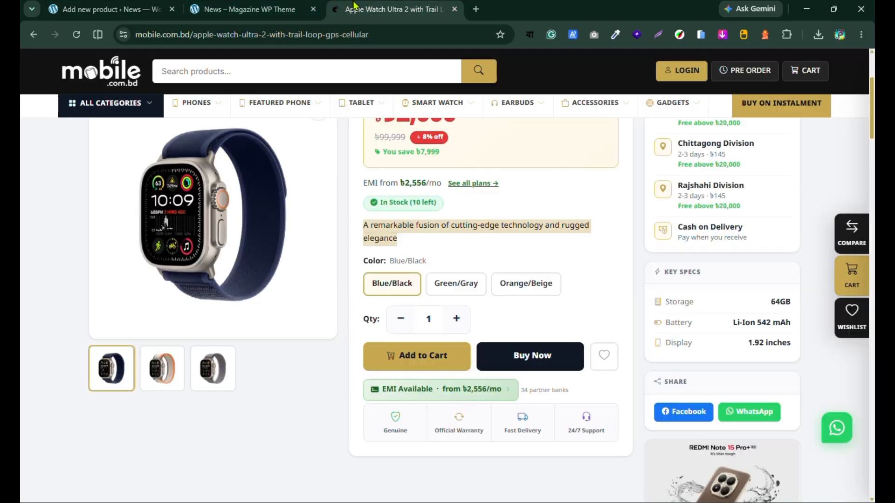
scroll(326, 308, down, 15)
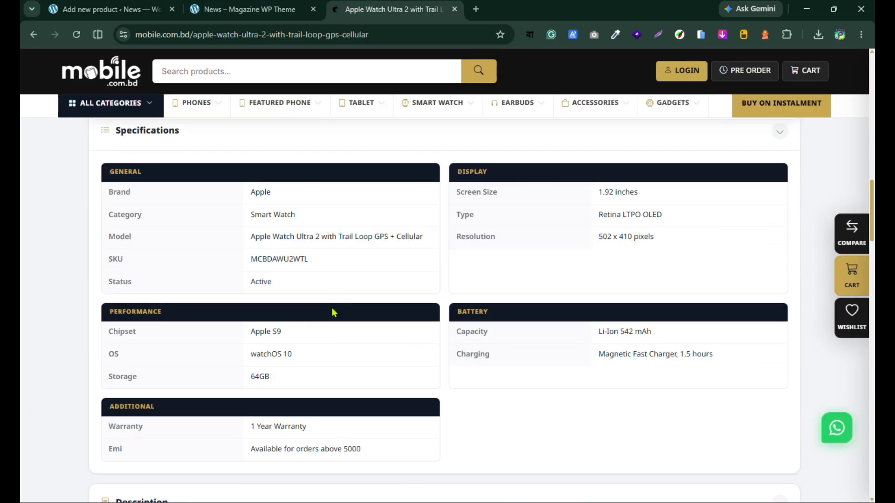
scroll(334, 333, down, 9)
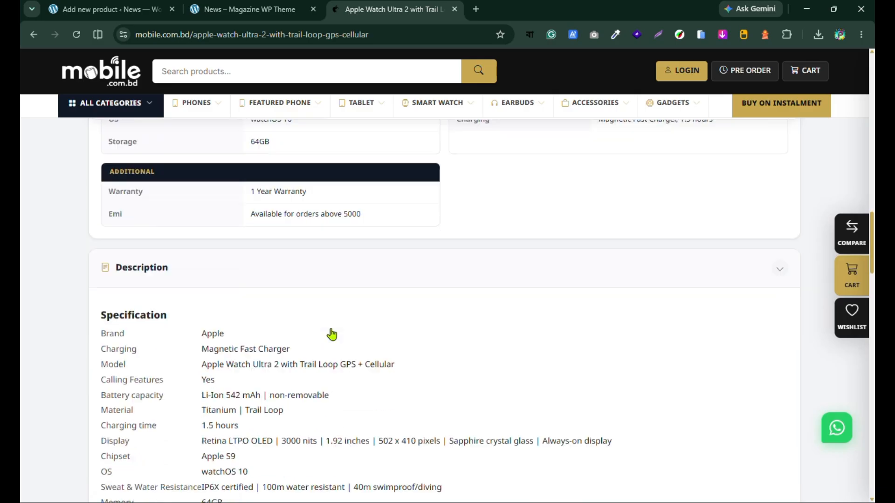
scroll(78, 241, up, 3)
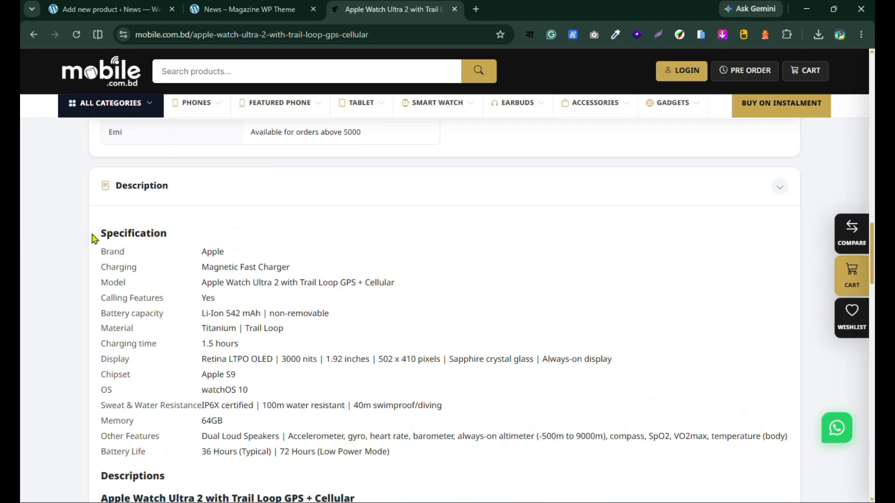
drag(95, 247, 391, 304)
scroll(336, 438, down, 5)
scroll(350, 429, down, 8)
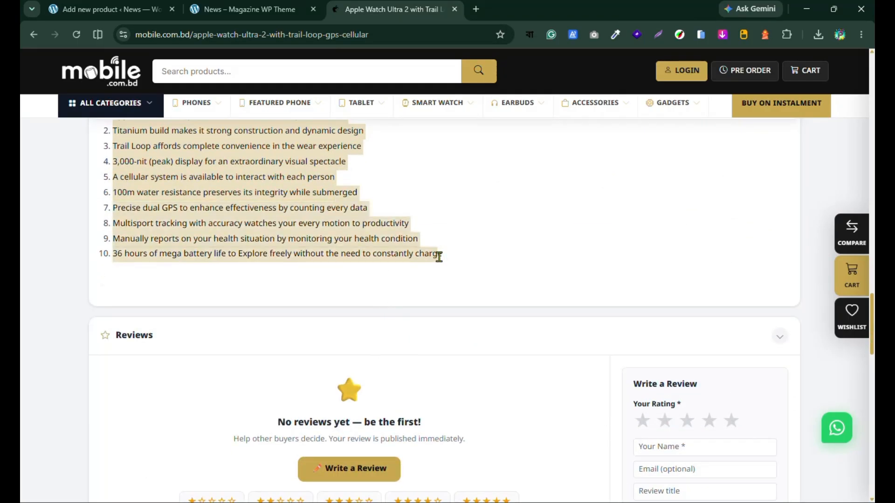
right_click(228, 205)
click(272, 209)
Step: Paste the copied specifications and features into the new product's main description
click(90, 4)
scroll(326, 294, up, 4)
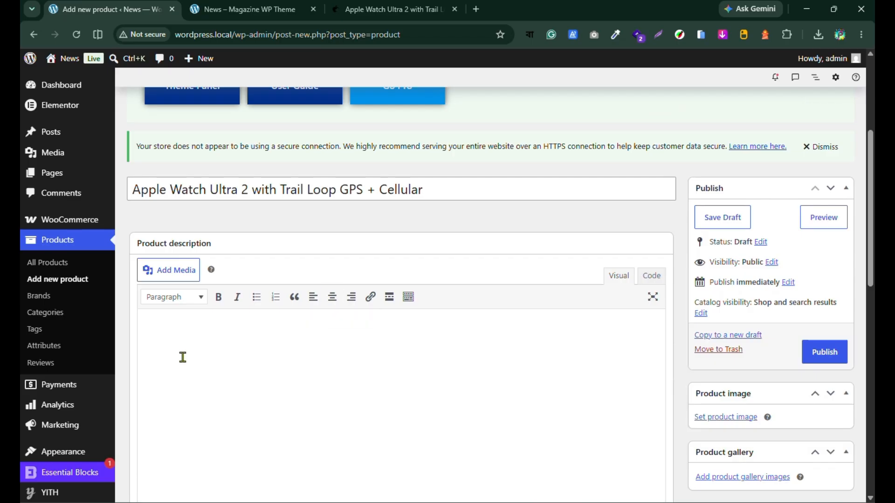
right_click(156, 318)
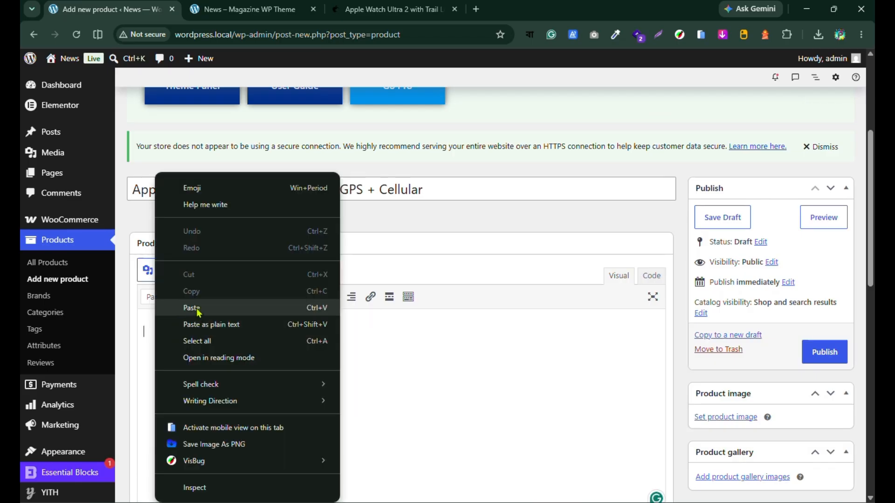
click(200, 304)
Step: Check the watch's prices on the store page and set the product's regular price to 99999 and sale price to 92000
scroll(309, 332, up, 4)
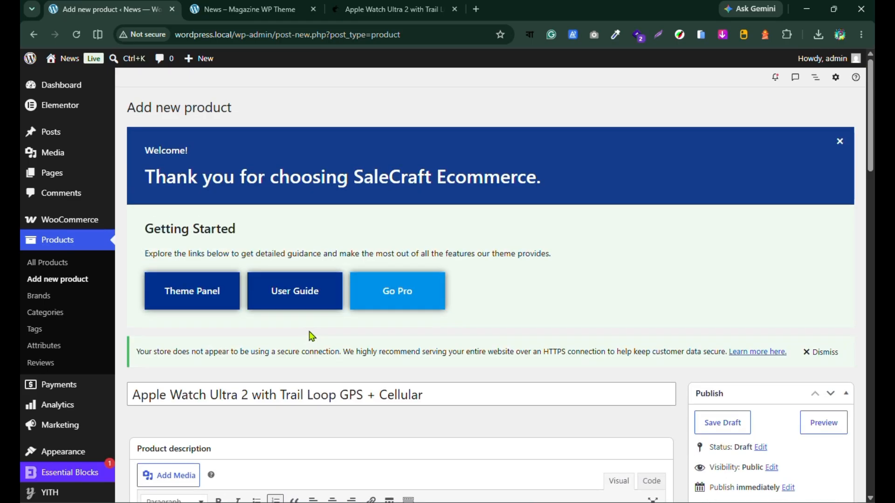
scroll(310, 334, down, 13)
scroll(313, 327, down, 11)
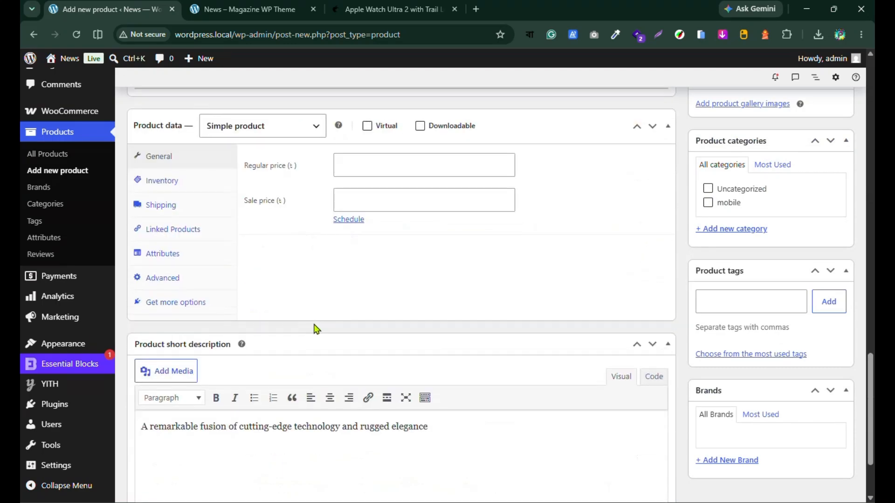
scroll(313, 329, up, 3)
click(375, 8)
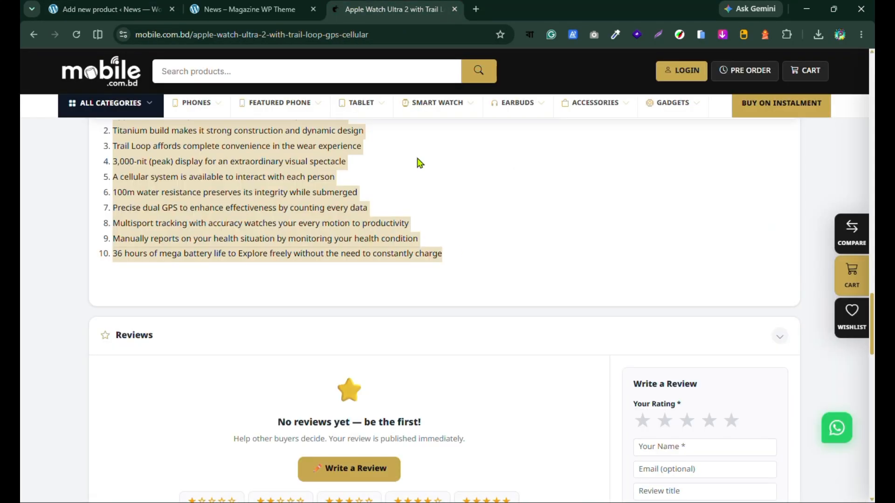
scroll(436, 360, up, 12)
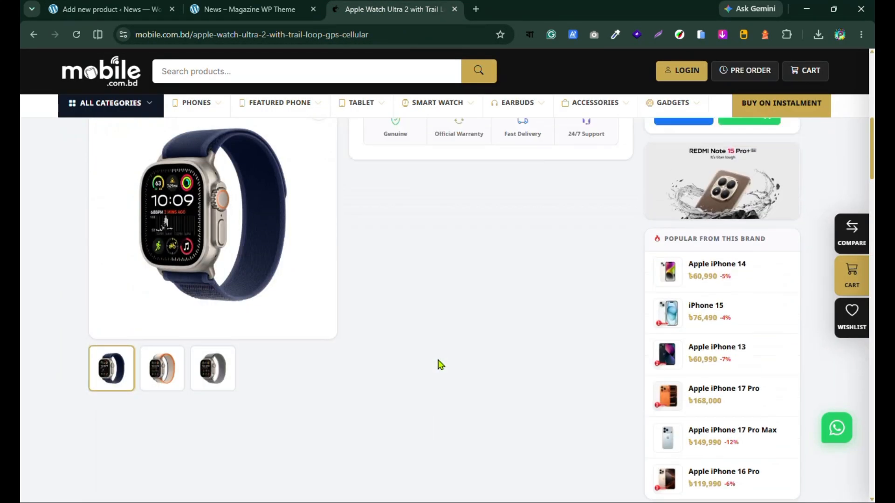
scroll(401, 343, up, 3)
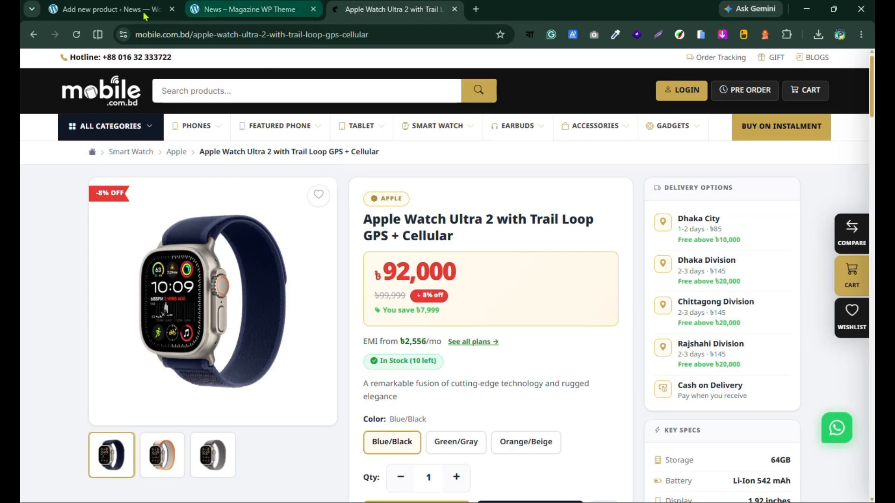
click(113, 6)
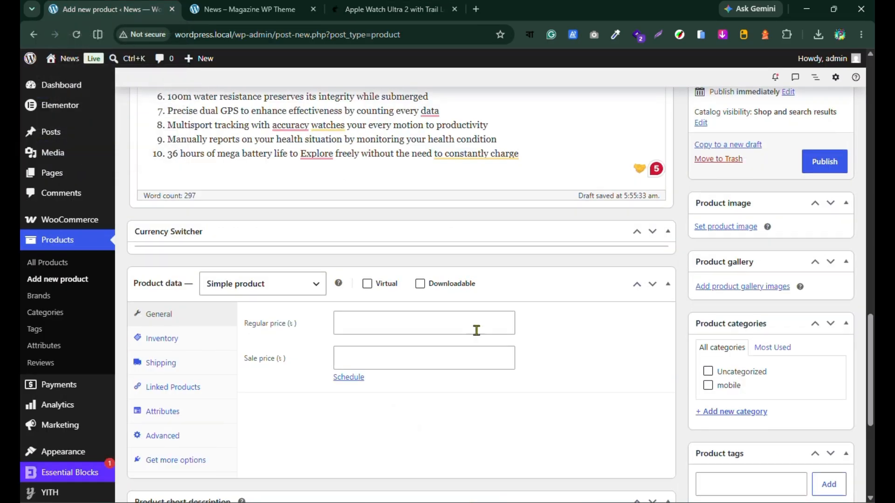
scroll(420, 298, down, 2)
click(352, 245)
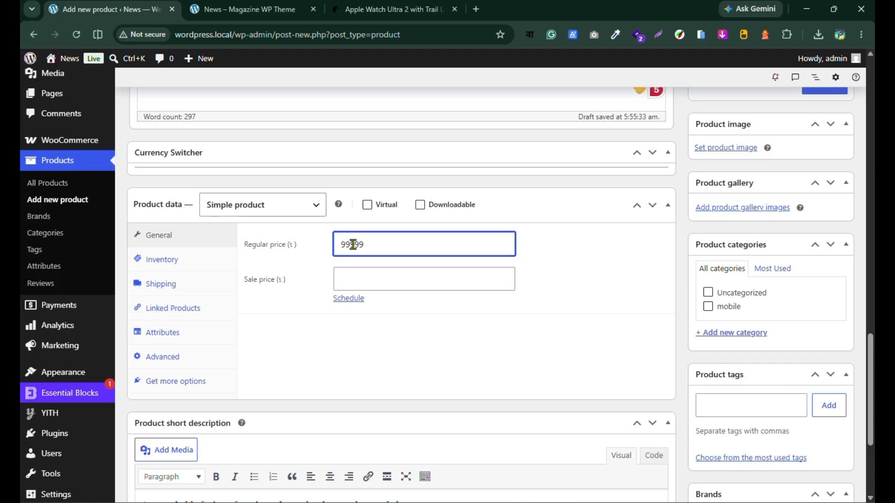
click(353, 277)
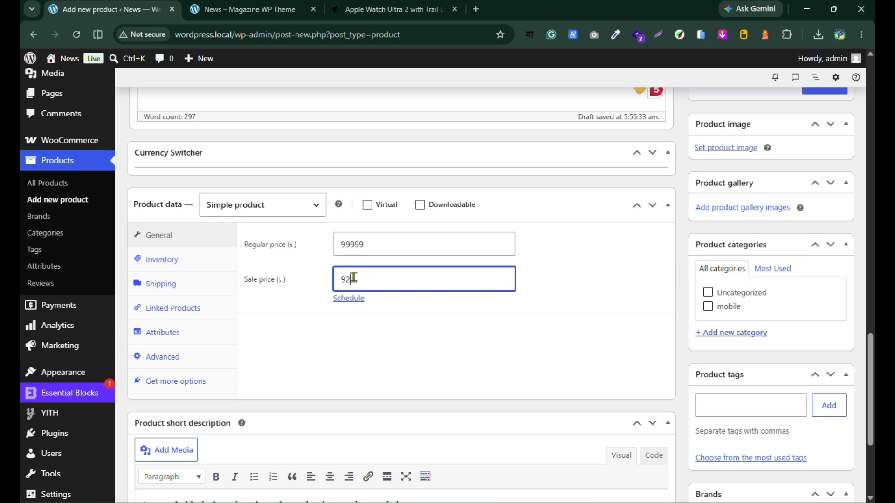
click(356, 10)
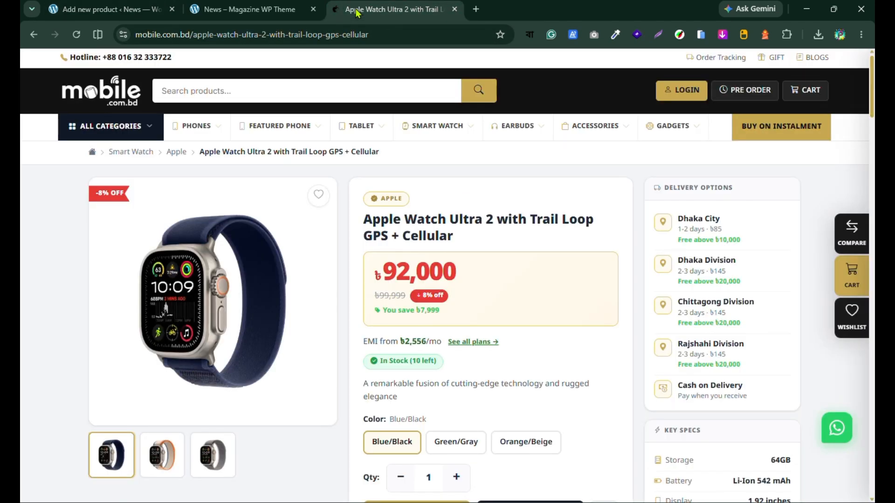
click(109, 6)
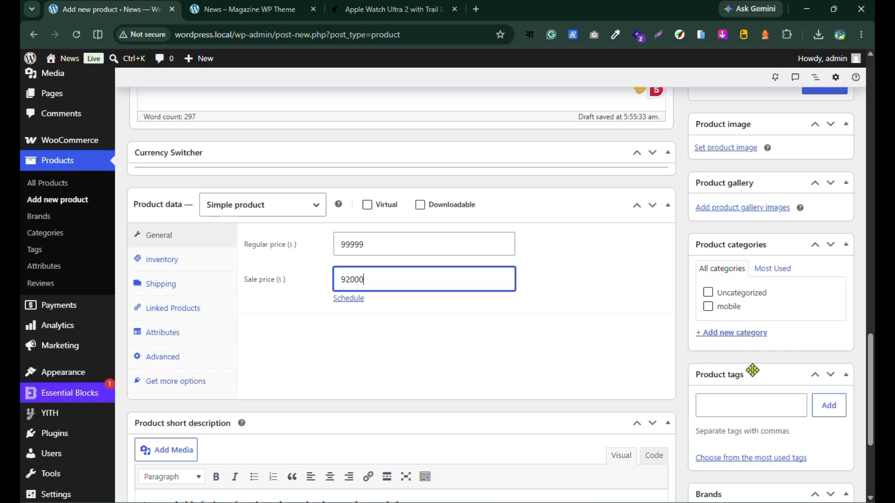
Step: Open the product image chooser, and save the store page's blue watch photo to Downloads as sc_96923f971593.webp
scroll(755, 371, up, 4)
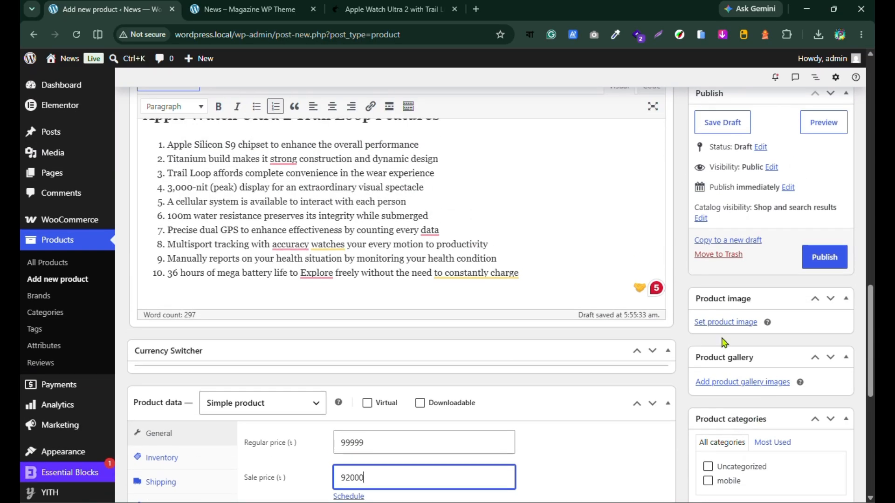
click(726, 323)
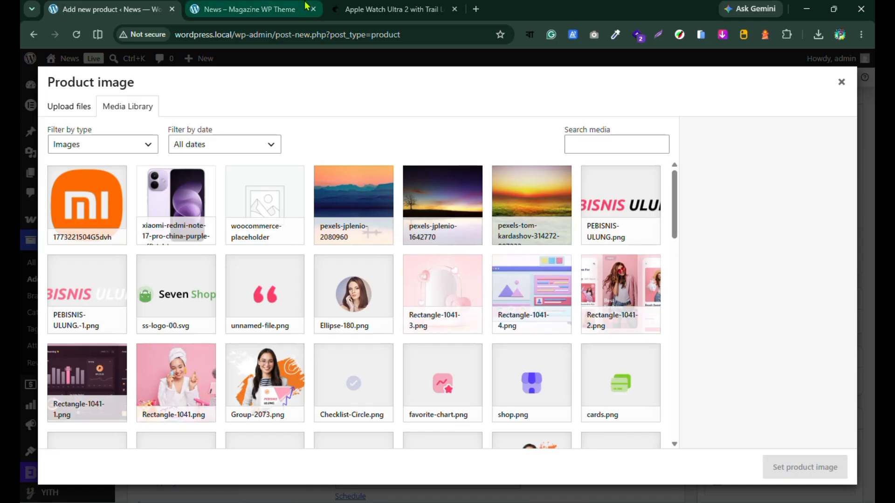
click(391, 10)
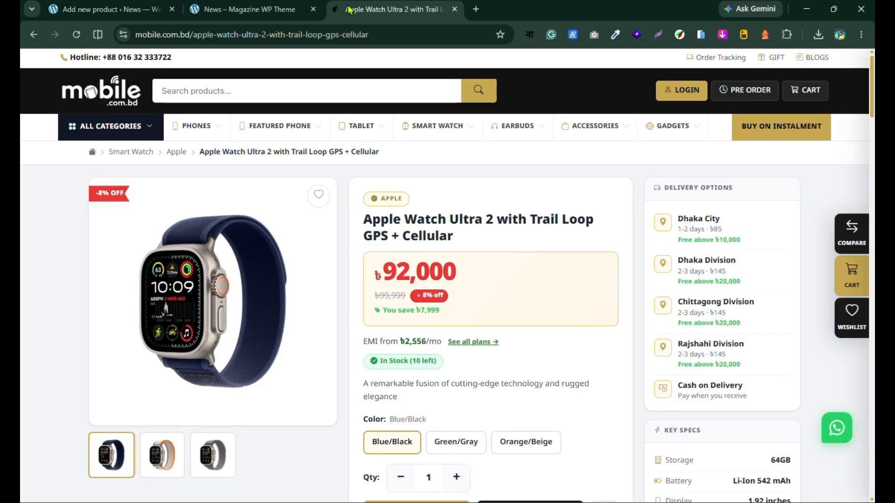
right_click(191, 297)
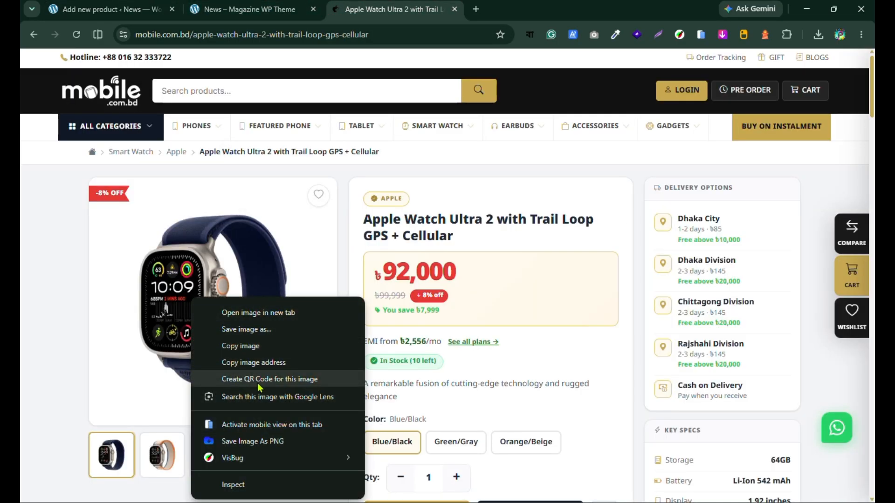
click(249, 329)
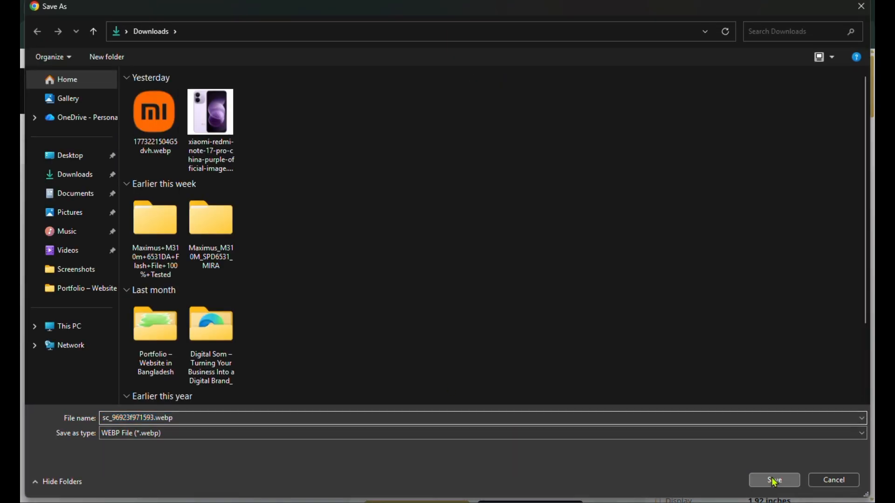
click(765, 480)
Step: Upload the downloaded sc_96923f971593.webp to the media library and set it as the product image
click(106, 7)
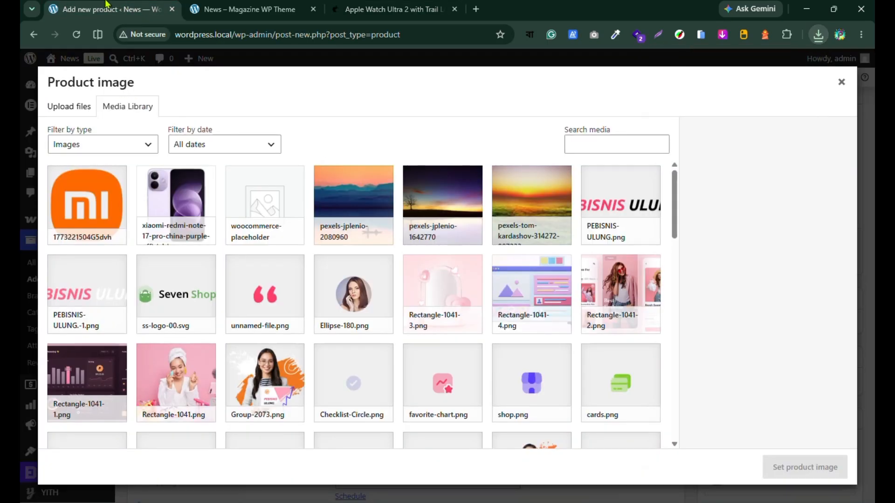
click(74, 106)
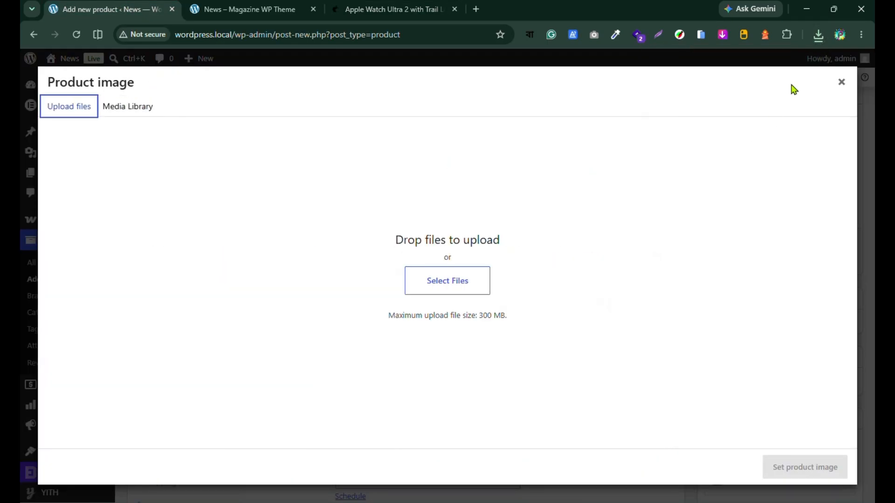
click(818, 34)
drag(713, 85, 466, 209)
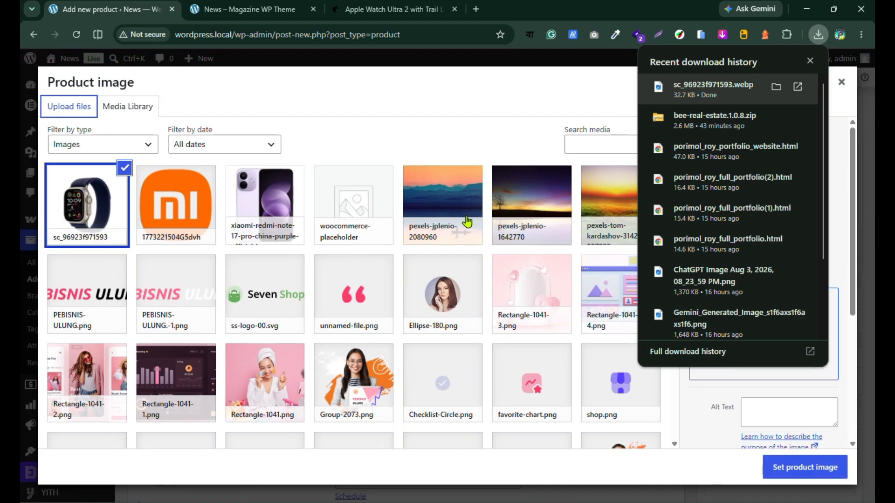
click(805, 467)
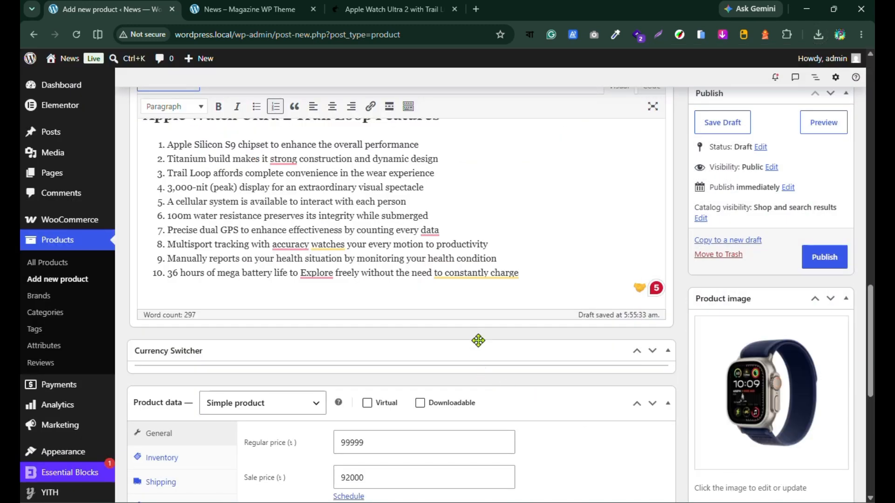
Step: Review the new watch product's category, tag and brand options, compare with the store page, and publish the product
scroll(479, 341, down, 8)
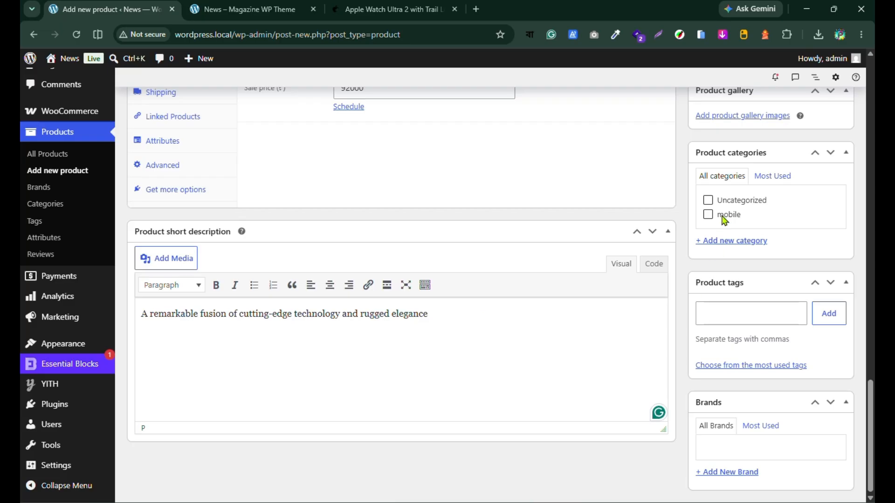
click(363, 7)
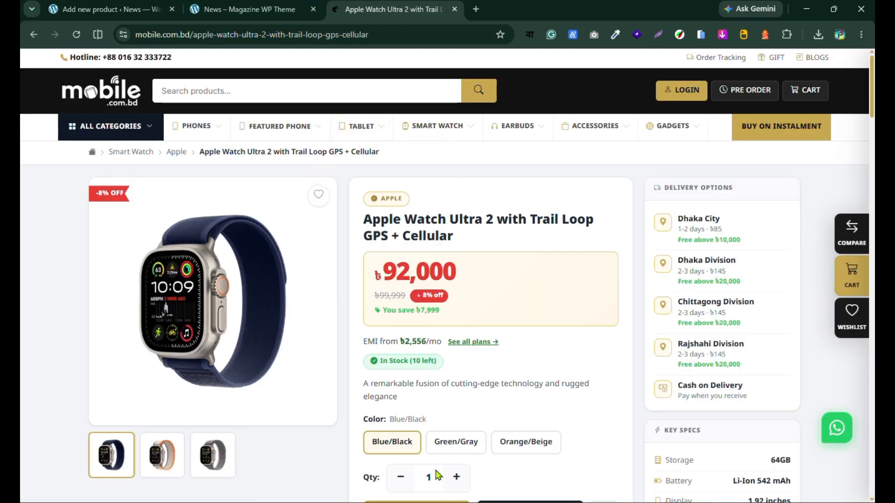
scroll(520, 398, down, 1)
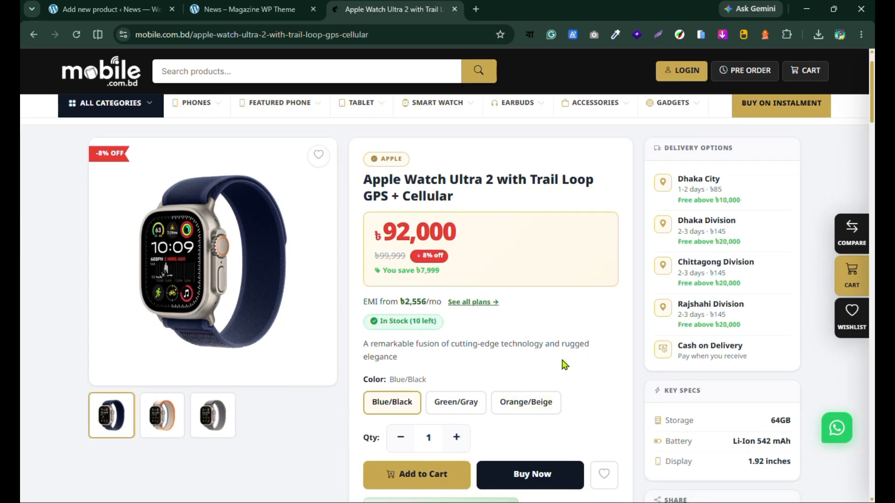
scroll(562, 357, down, 4)
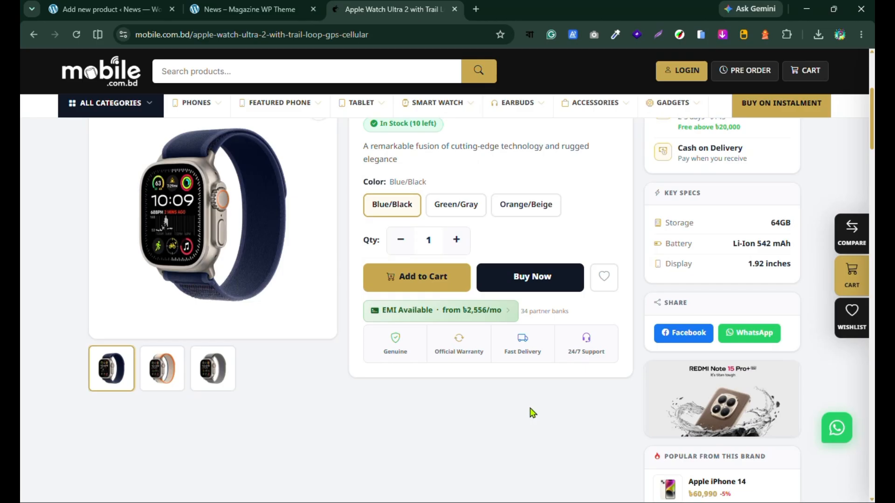
scroll(530, 415, up, 5)
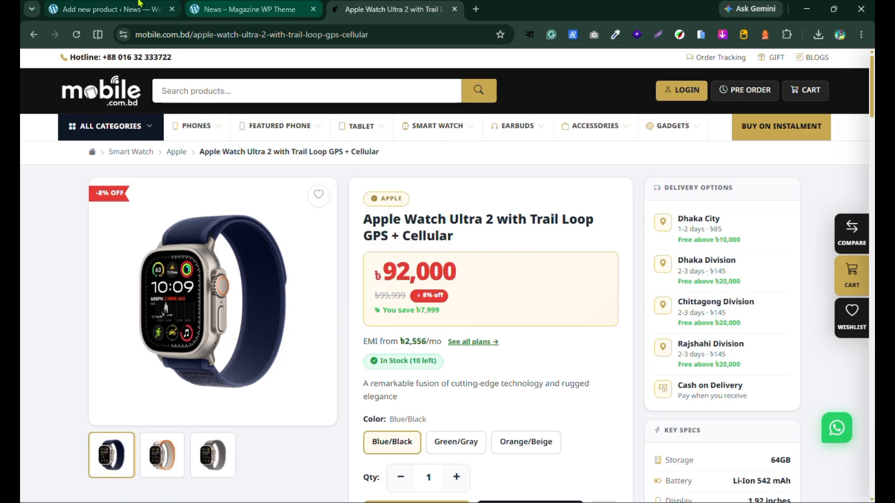
click(115, 8)
scroll(755, 382, up, 15)
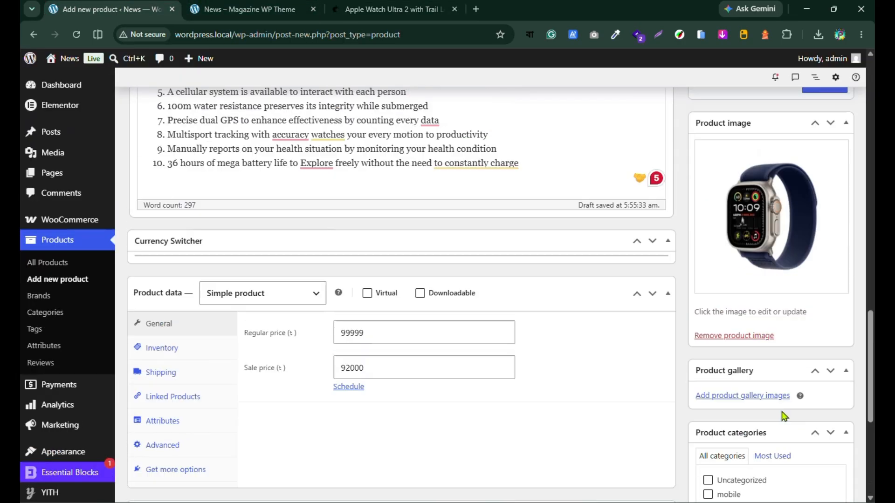
click(824, 264)
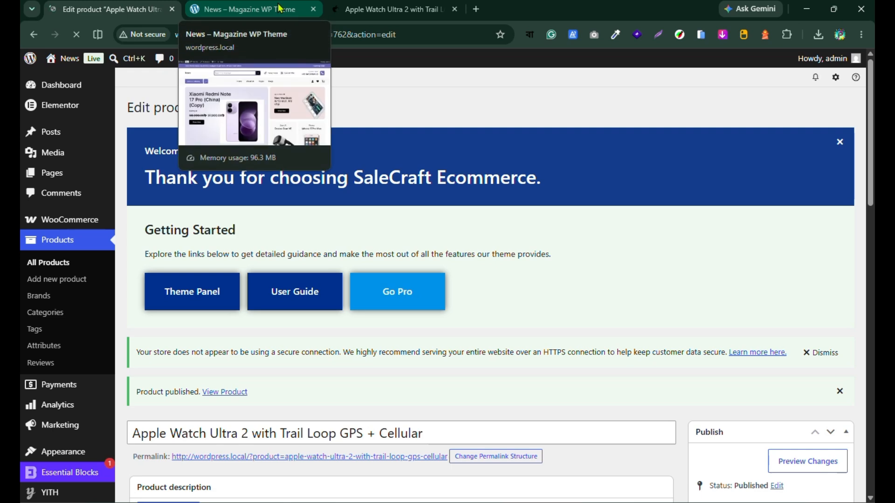
Step: Reload the storefront homepage and check how the Apple Watch Ultra 2 is featured
click(280, 9)
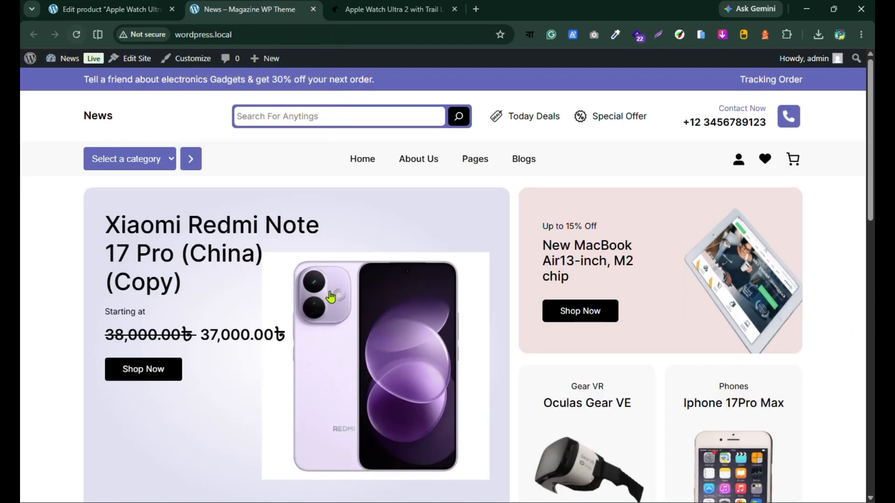
scroll(334, 310, down, 1)
scroll(334, 309, up, 1)
click(76, 36)
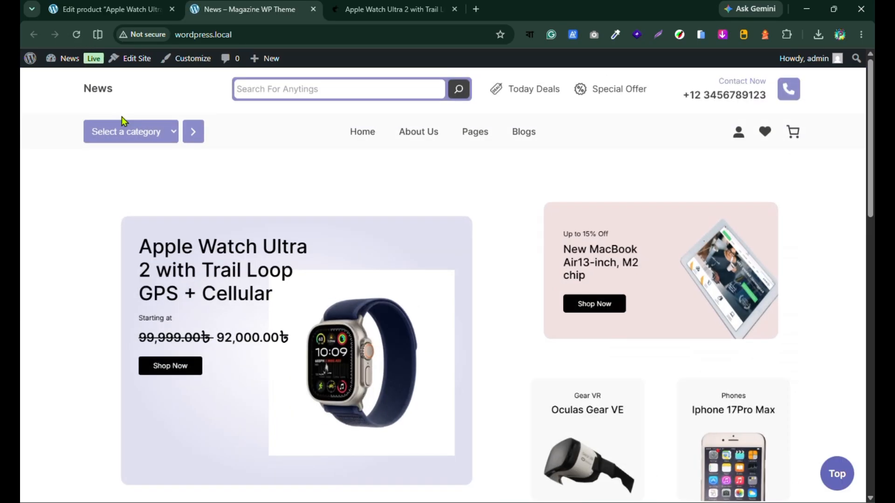
scroll(294, 331, down, 2)
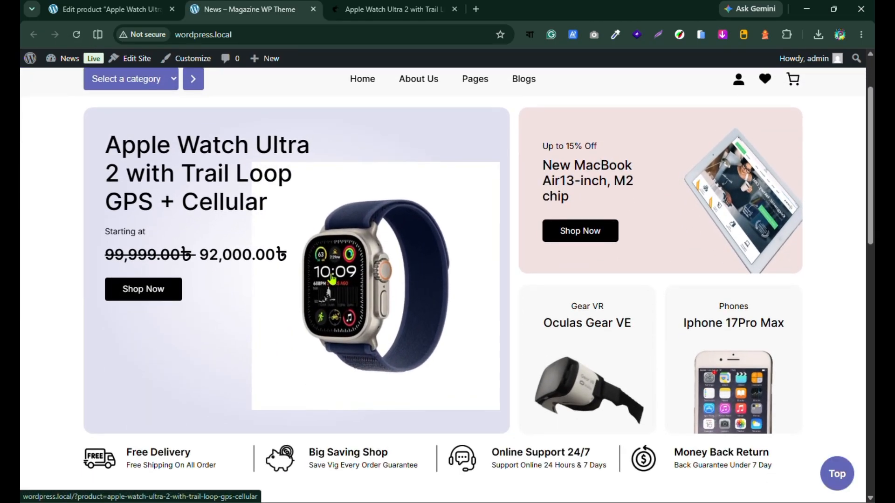
scroll(303, 253, down, 8)
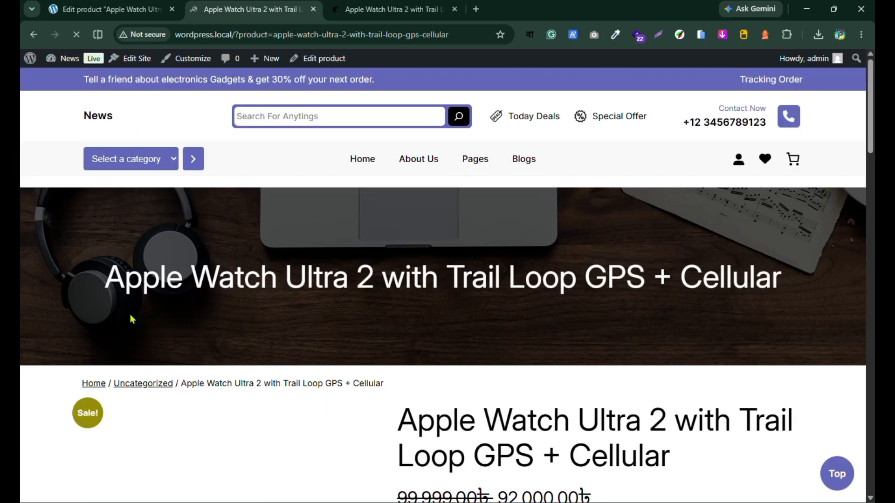
Step: Review the Apple Watch Ultra 2 product page, from its image and prices down to the feature list
scroll(164, 309, down, 5)
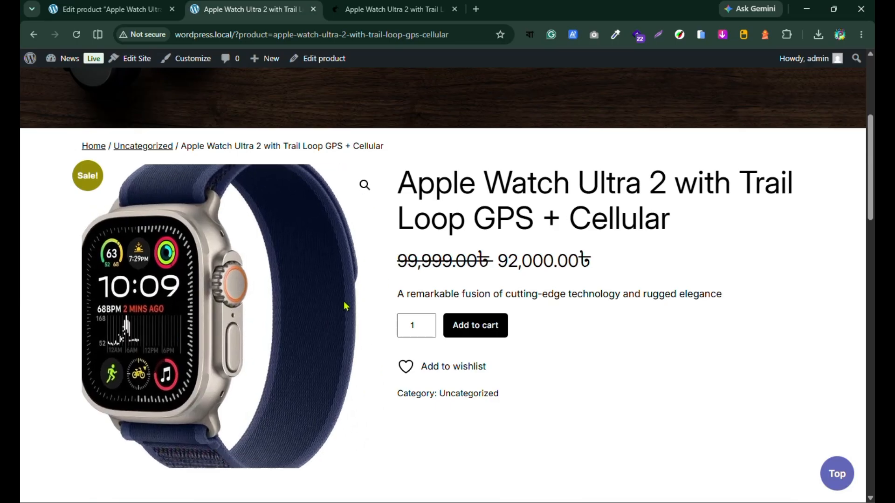
scroll(344, 306, down, 10)
scroll(286, 314, down, 12)
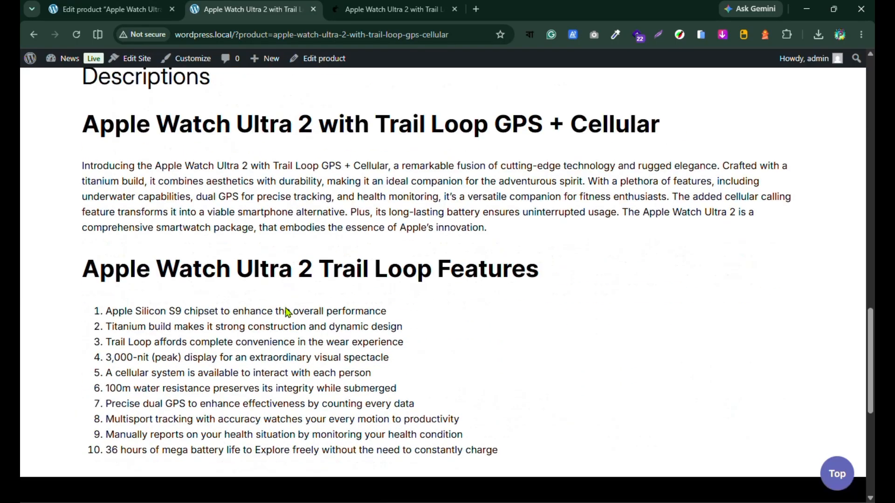
scroll(299, 354, up, 18)
scroll(333, 350, up, 8)
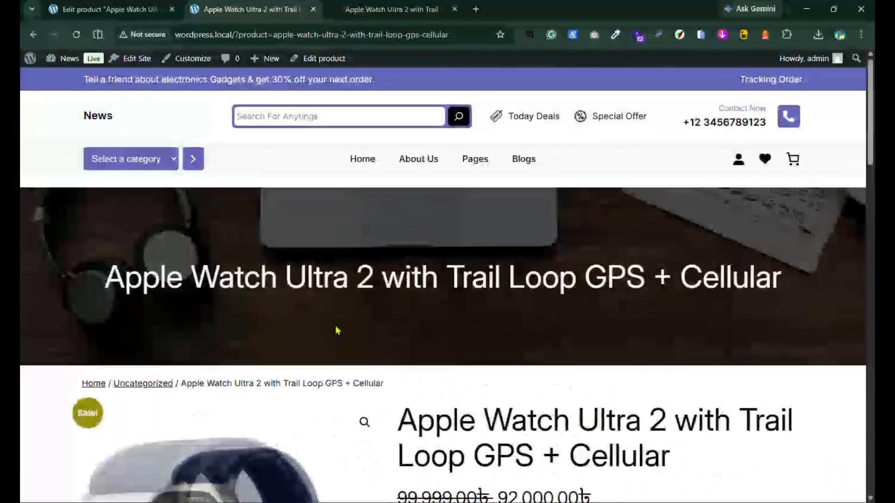
Step: Add one Apple Watch Ultra 2 to the cart from its product page and open the cart
scroll(536, 396, down, 4)
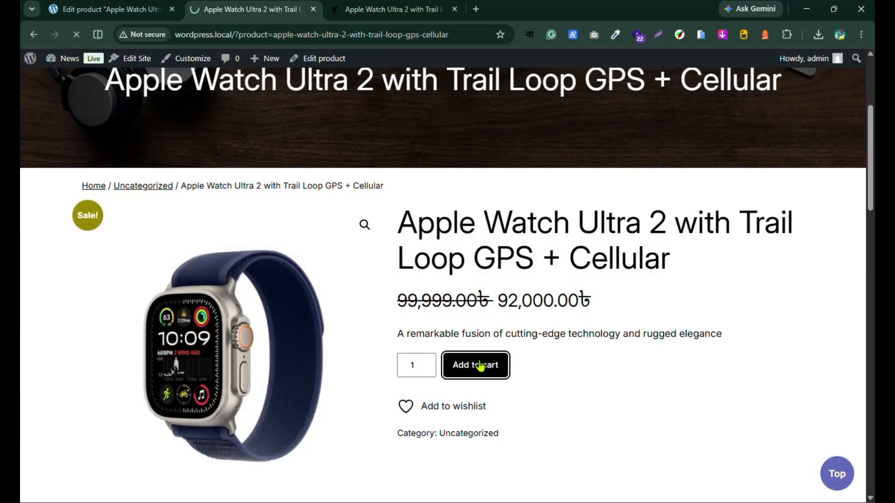
scroll(490, 322, down, 5)
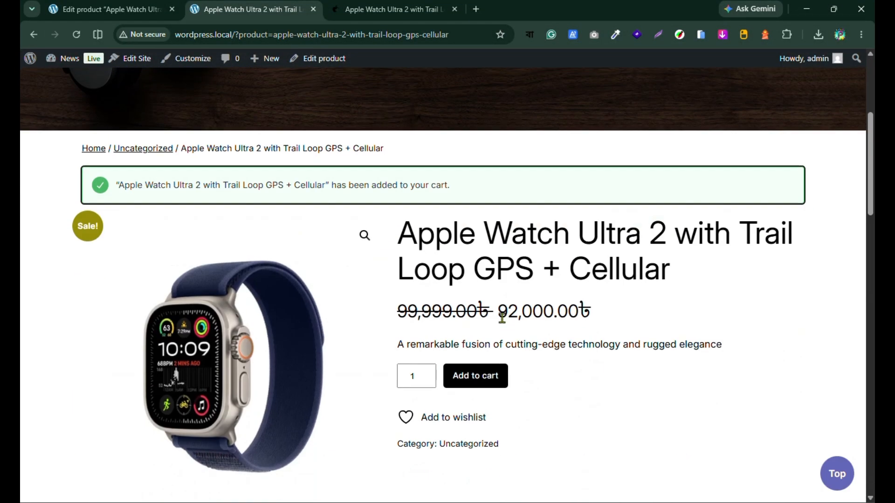
scroll(356, 375, down, 10)
scroll(455, 432, up, 11)
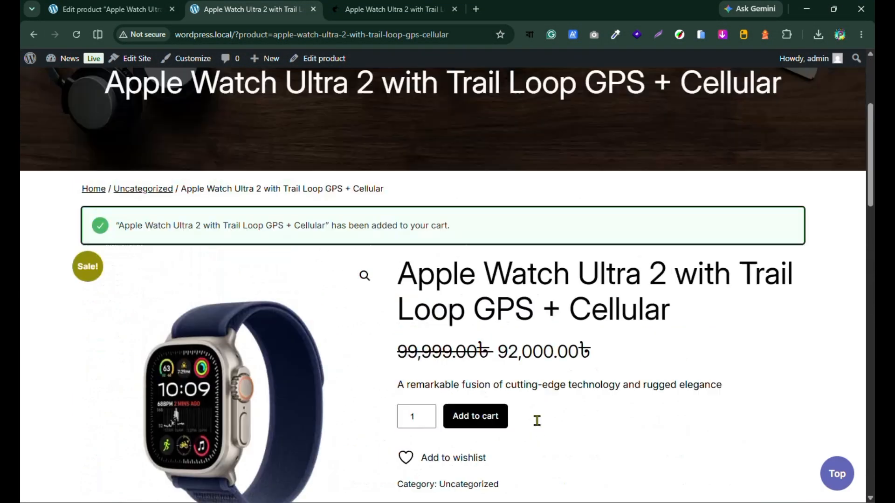
scroll(537, 420, up, 4)
click(798, 162)
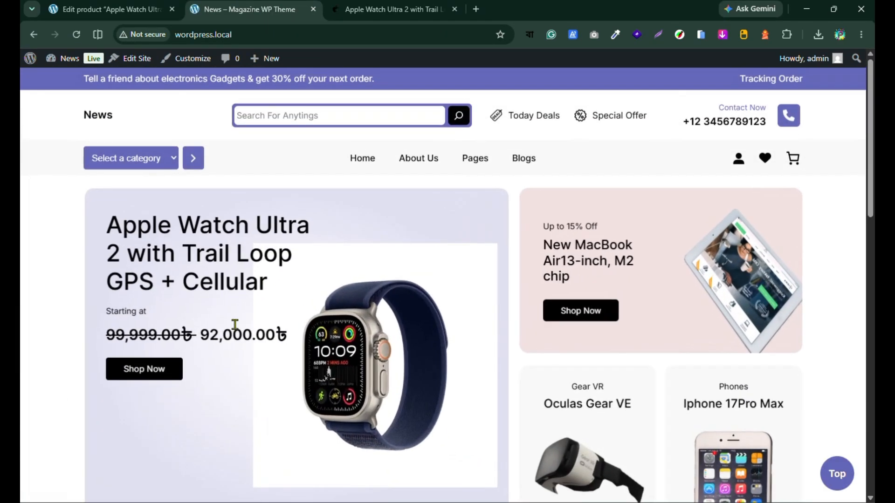
Step: Open the Apple Watch Ultra 2 from the homepage's Deal Of The Day section and review its price, short description and specifications
scroll(242, 326, down, 2)
scroll(270, 334, down, 8)
scroll(320, 410, up, 3)
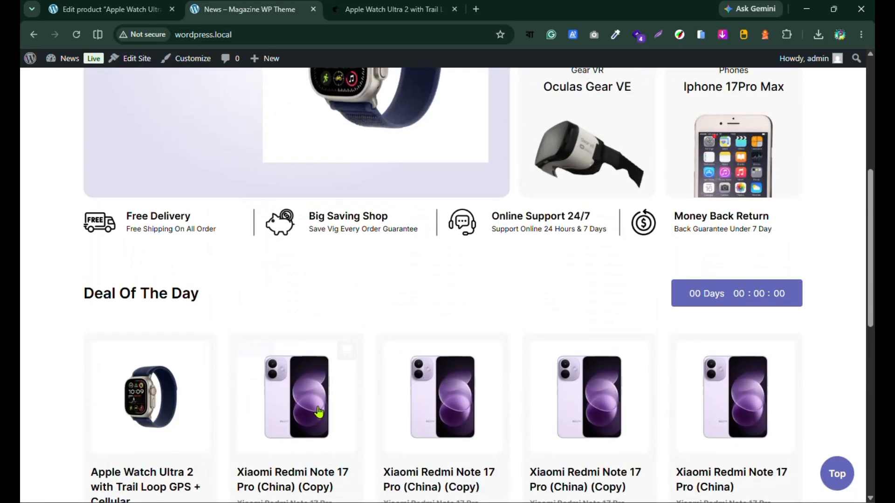
scroll(328, 296, down, 3)
click(180, 365)
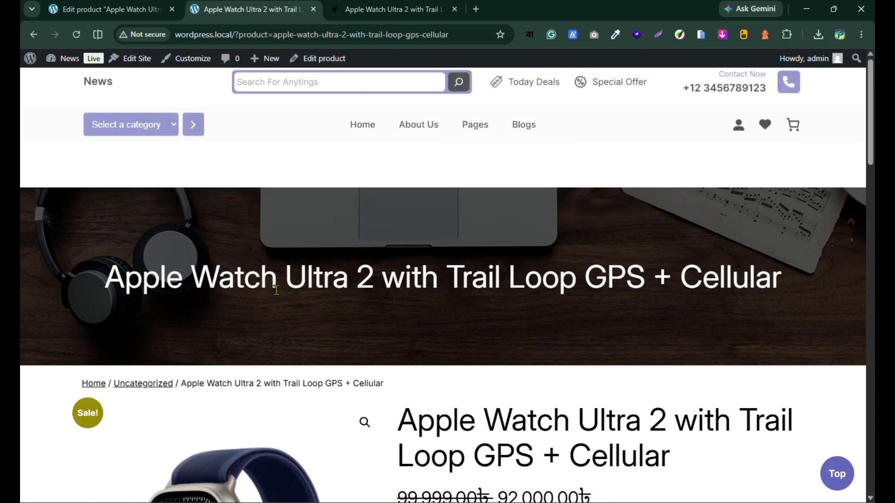
scroll(289, 282, down, 10)
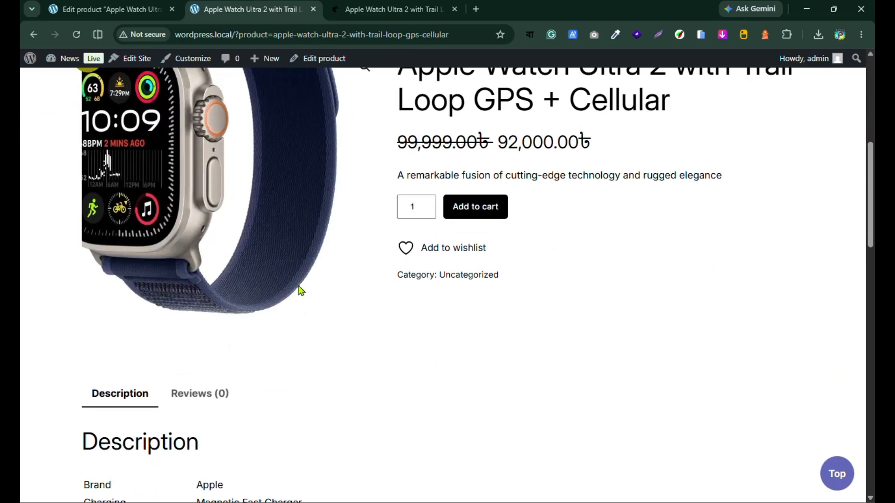
scroll(347, 373, up, 8)
scroll(489, 316, down, 5)
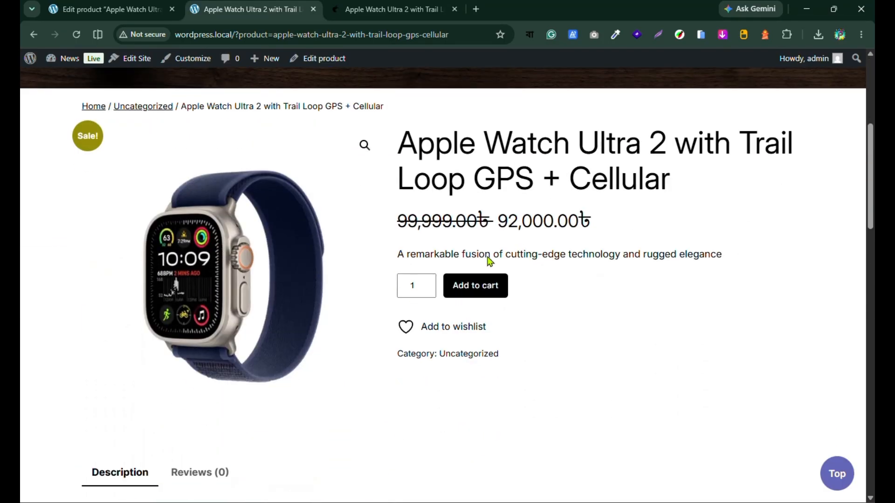
scroll(296, 266, down, 10)
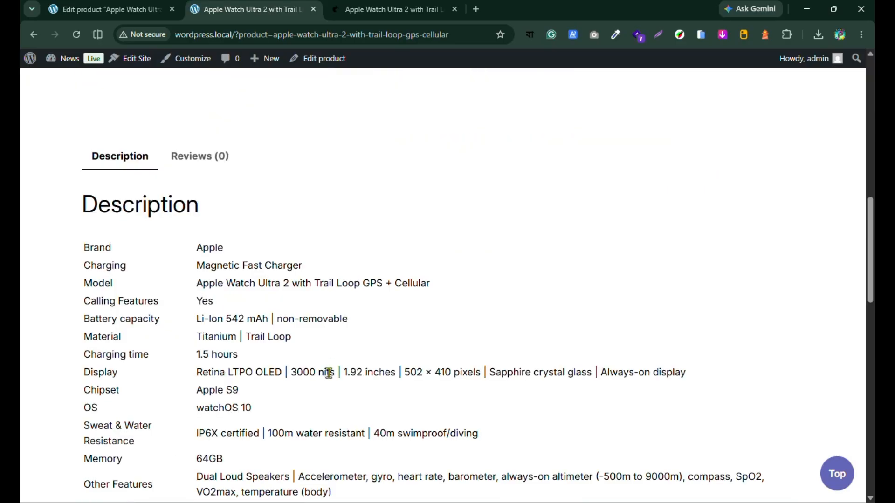
scroll(329, 373, up, 12)
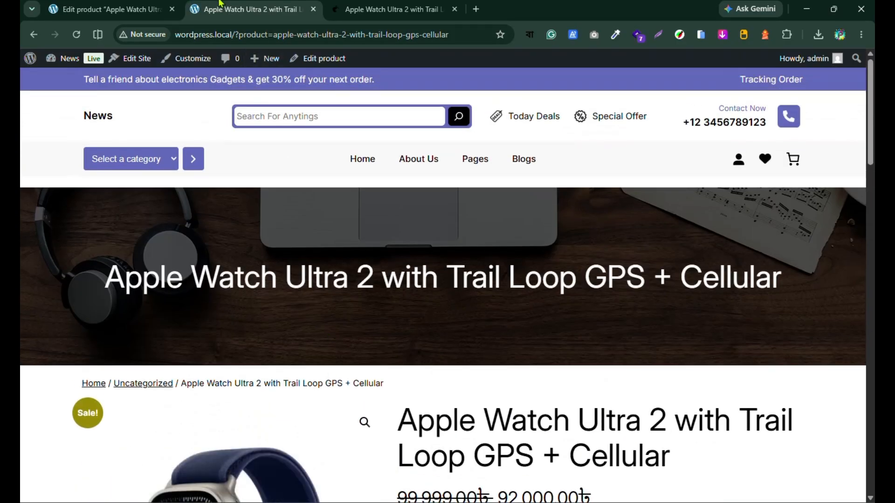
Step: Duplicate the Apple Watch Ultra 2 with Trail Loop product from the admin's list of all products
click(141, 10)
scroll(442, 362, down, 4)
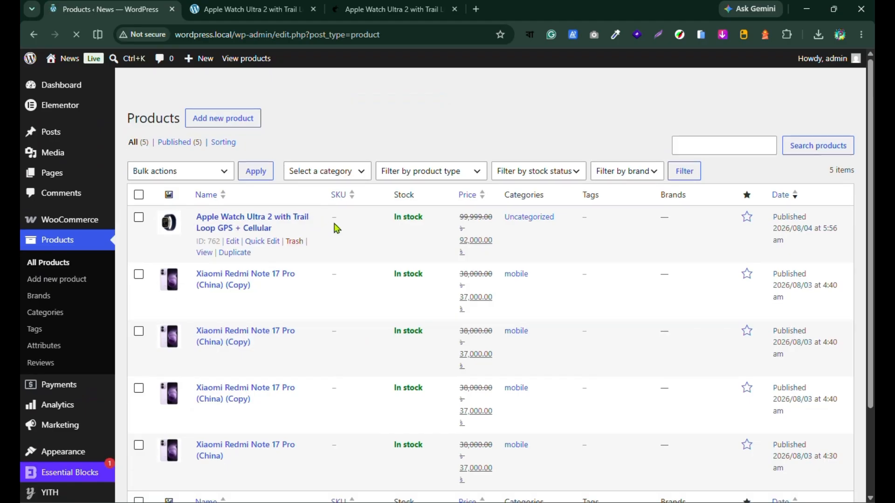
scroll(192, 322, down, 4)
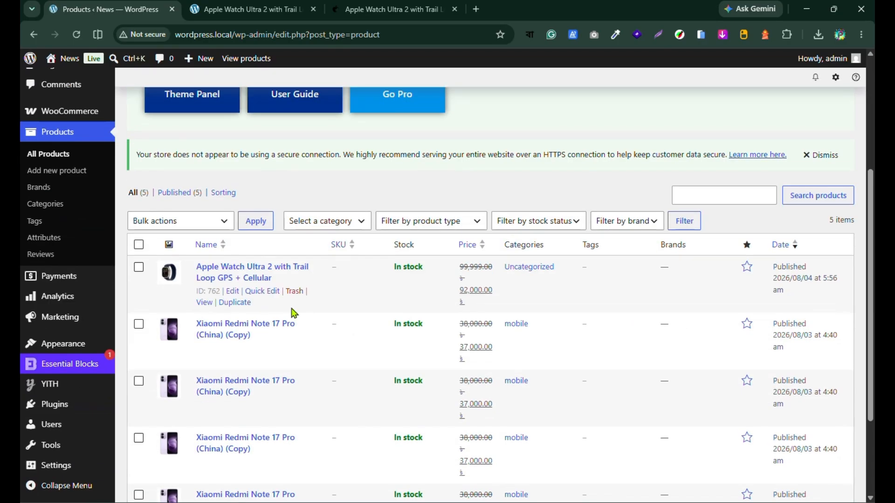
click(236, 303)
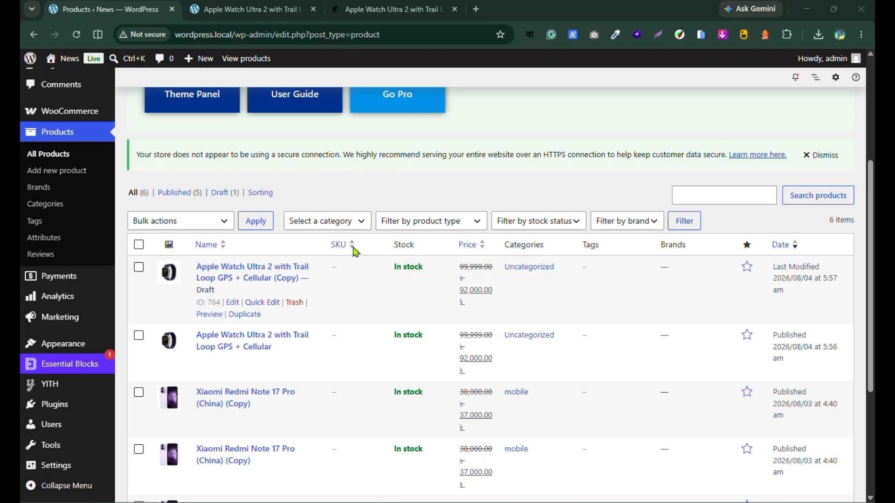
Step: Check the storefront's watch page and the homepage's Deal Of The Day products, and reload the homepage
click(262, 9)
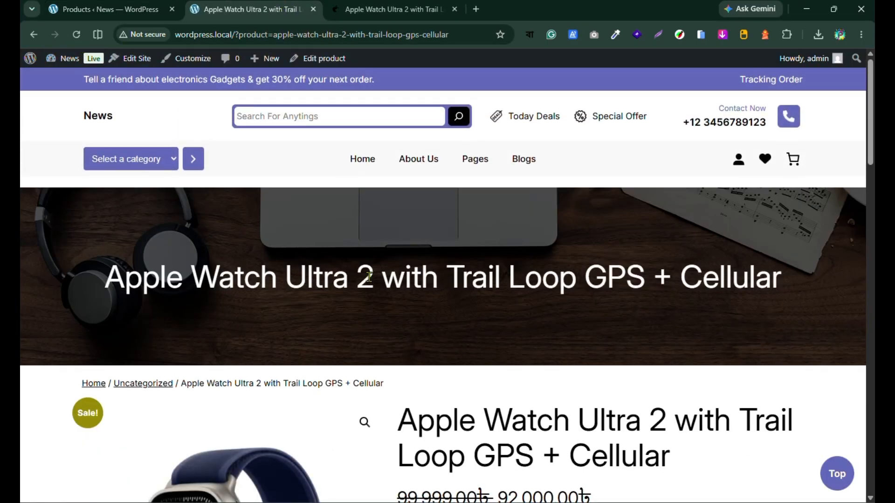
scroll(370, 278, down, 5)
scroll(372, 281, down, 8)
scroll(424, 322, up, 13)
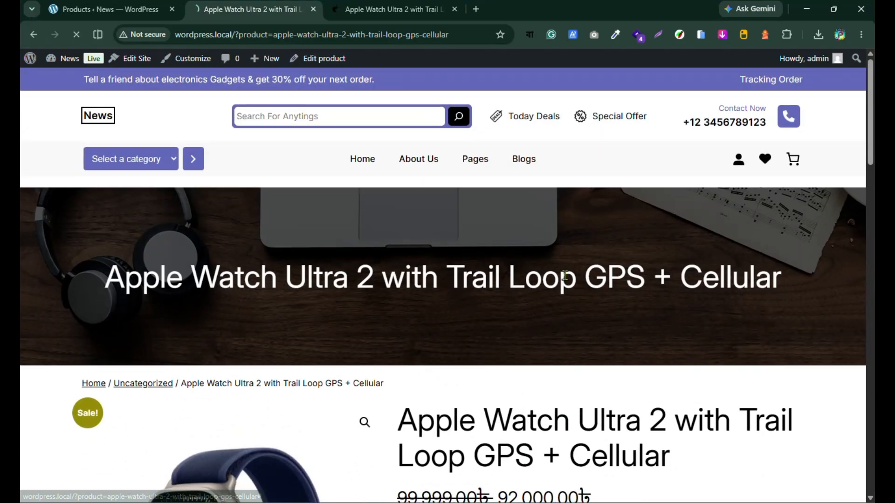
scroll(504, 268, down, 6)
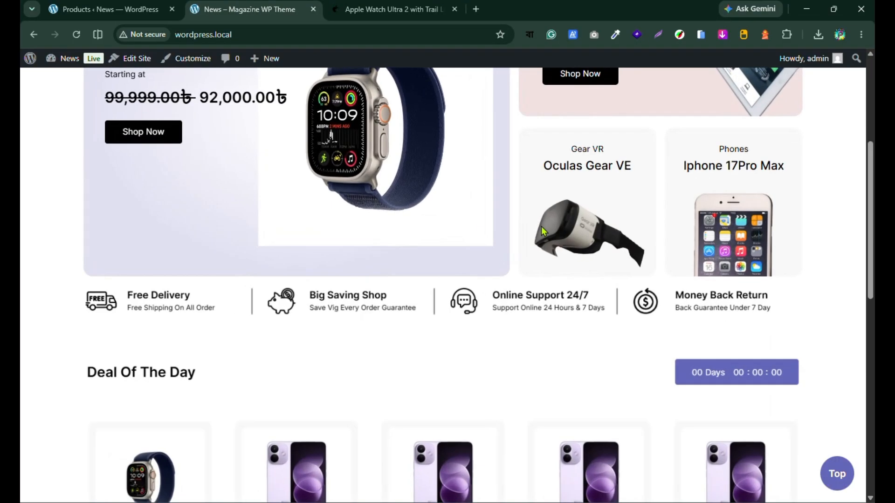
scroll(542, 226, down, 8)
scroll(543, 226, up, 12)
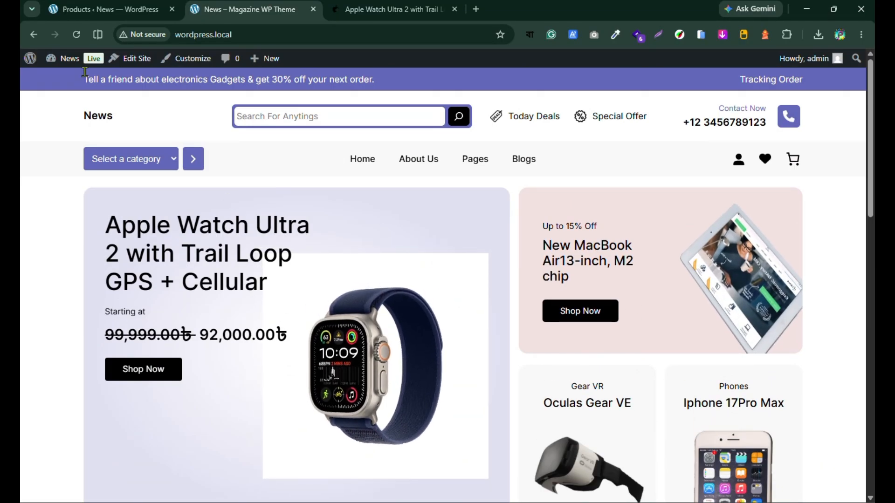
click(76, 35)
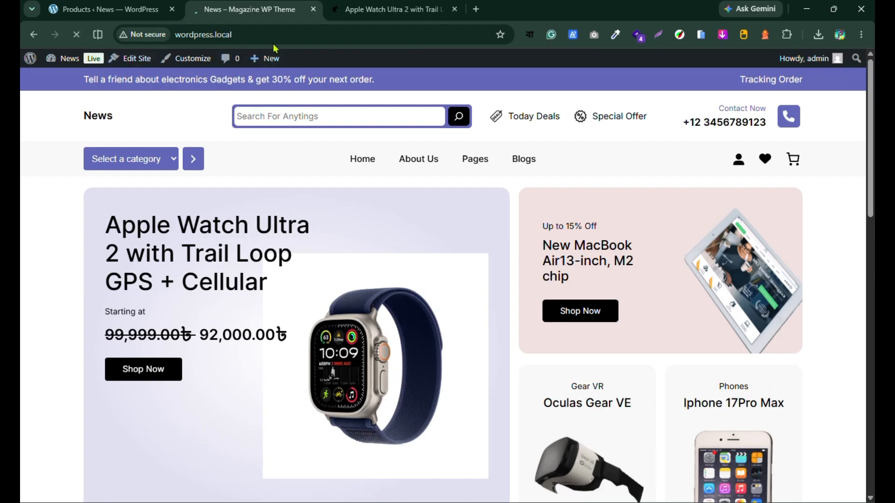
Step: Publish the draft copy of the Apple Watch Ultra 2 product and return to the storefront homepage
click(112, 5)
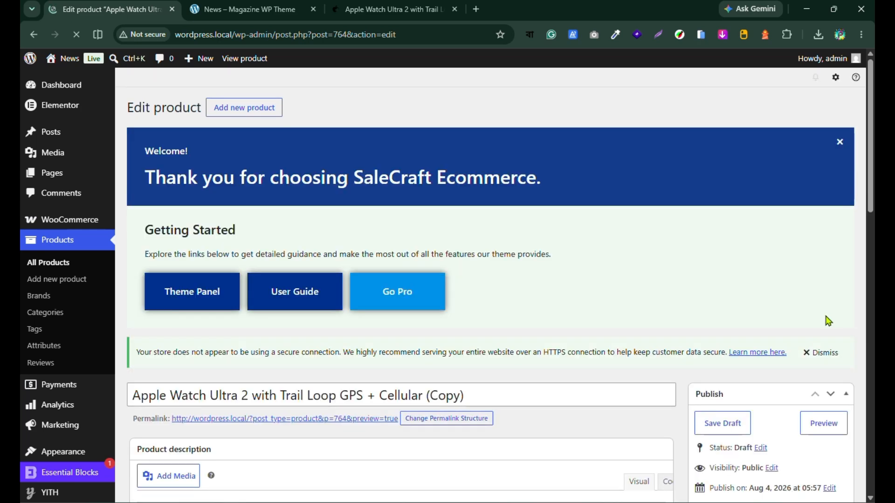
scroll(832, 396, down, 4)
click(826, 320)
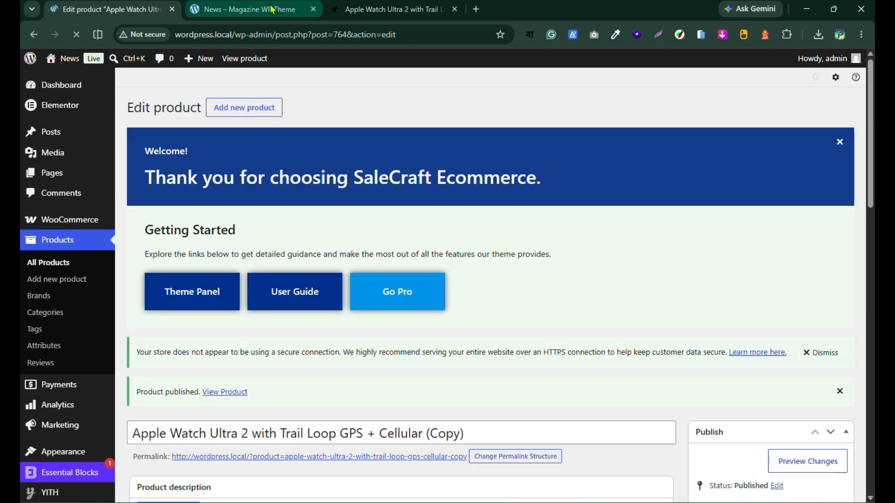
click(273, 10)
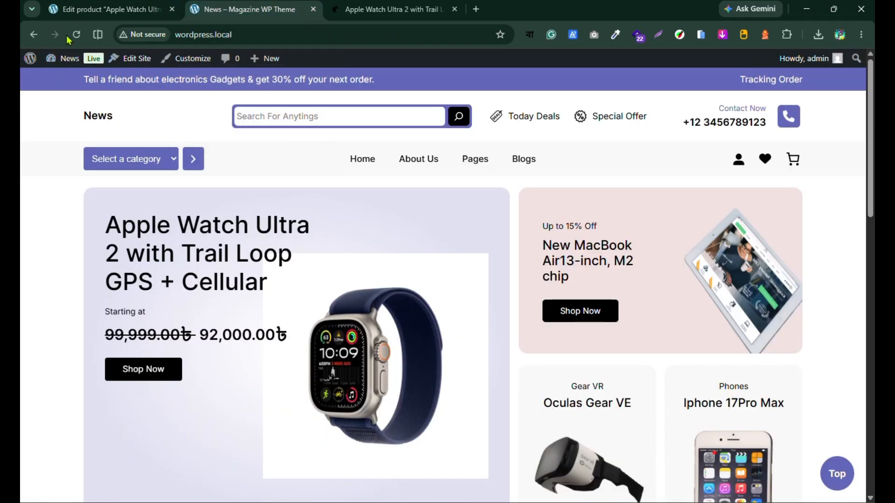
Step: Reload the storefront homepage and check its Deal Of The Day products and main banner for the published Apple Watch Ultra 2 copy
click(74, 36)
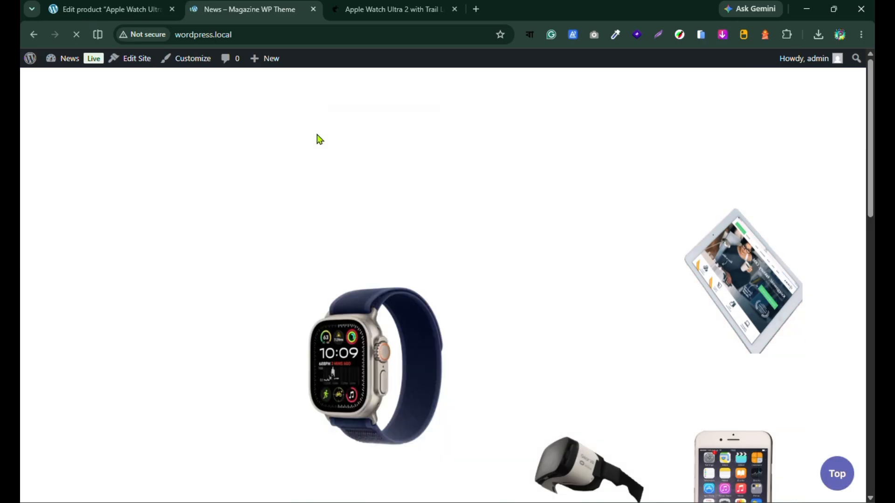
scroll(294, 246, down, 8)
scroll(296, 248, down, 5)
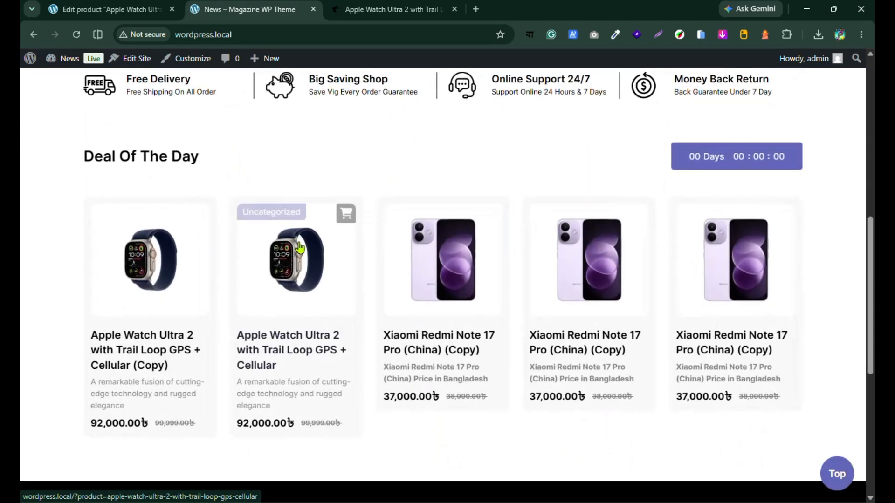
scroll(85, 273, up, 1)
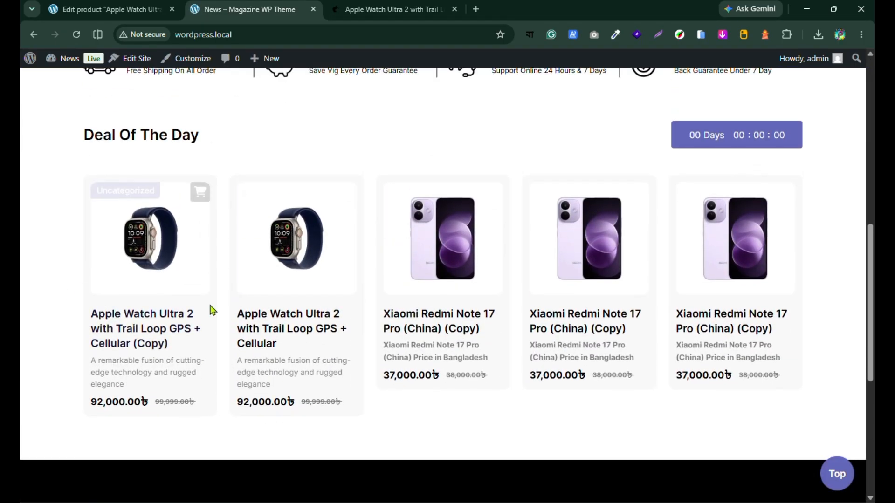
scroll(771, 296, up, 4)
scroll(775, 299, up, 1)
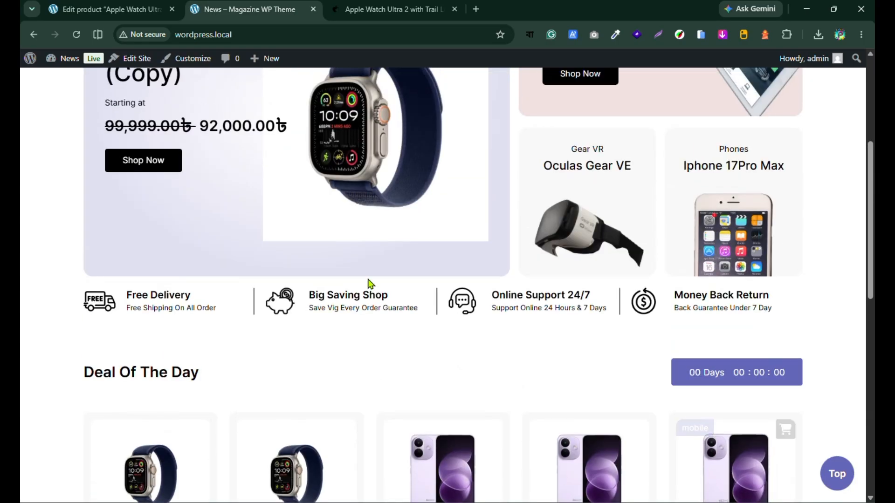
scroll(447, 249, down, 7)
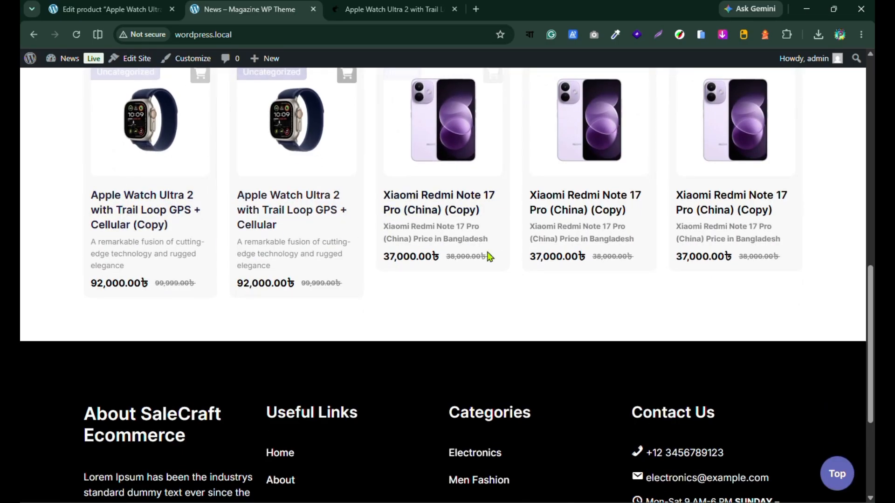
scroll(536, 313, up, 10)
scroll(535, 331, up, 1)
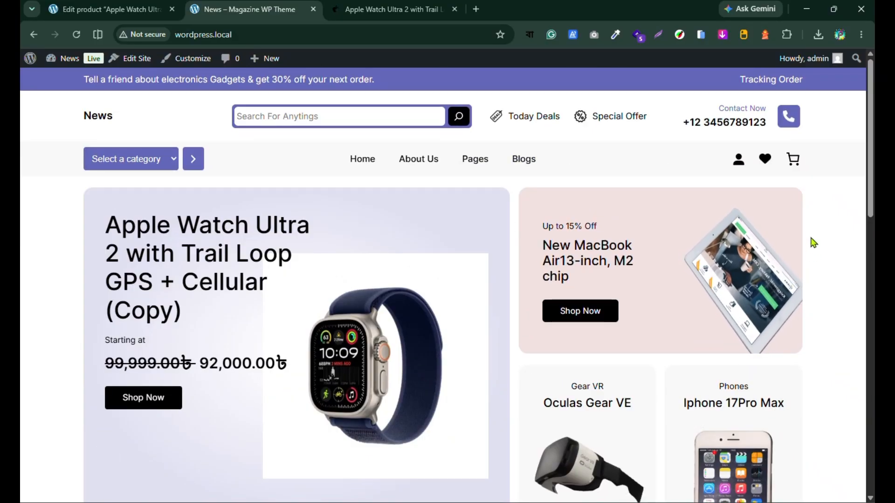
scroll(813, 240, down, 10)
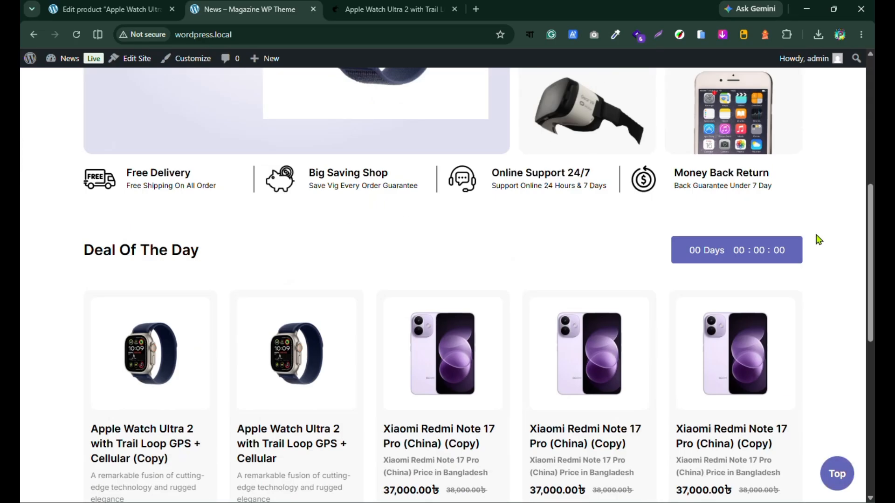
scroll(330, 177, up, 5)
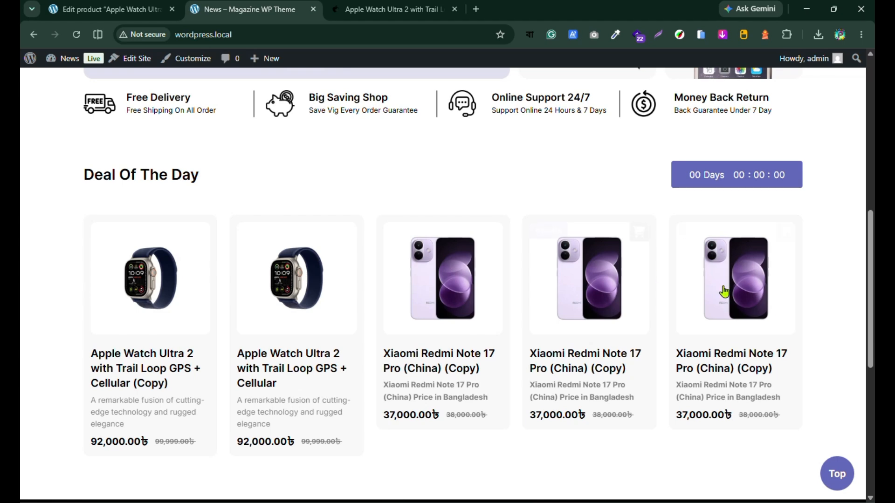
scroll(392, 333, up, 5)
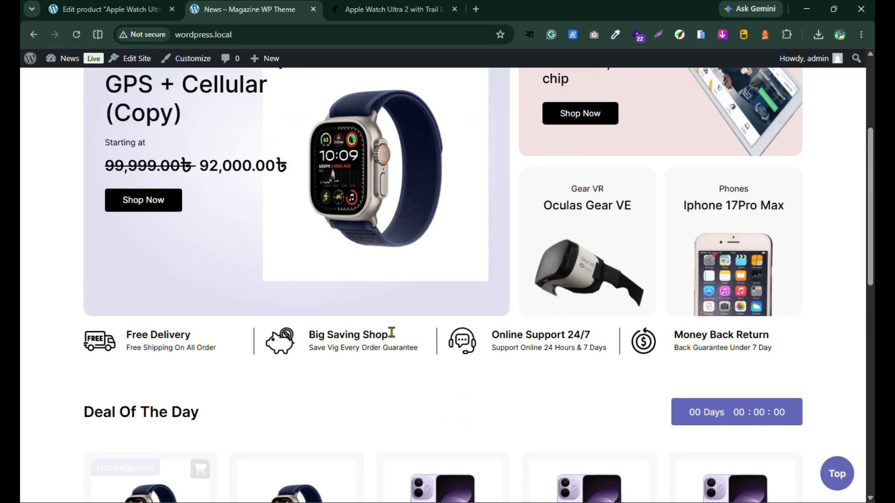
scroll(392, 332, up, 3)
scroll(825, 290, up, 1)
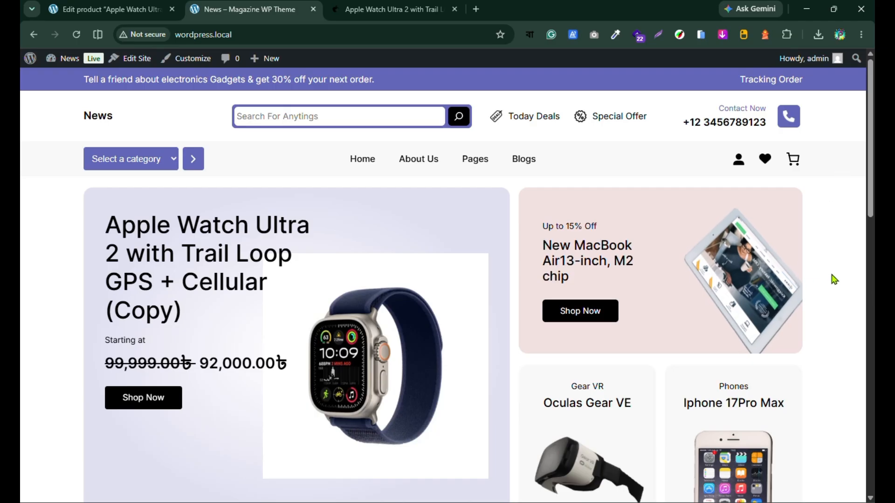
scroll(835, 280, down, 8)
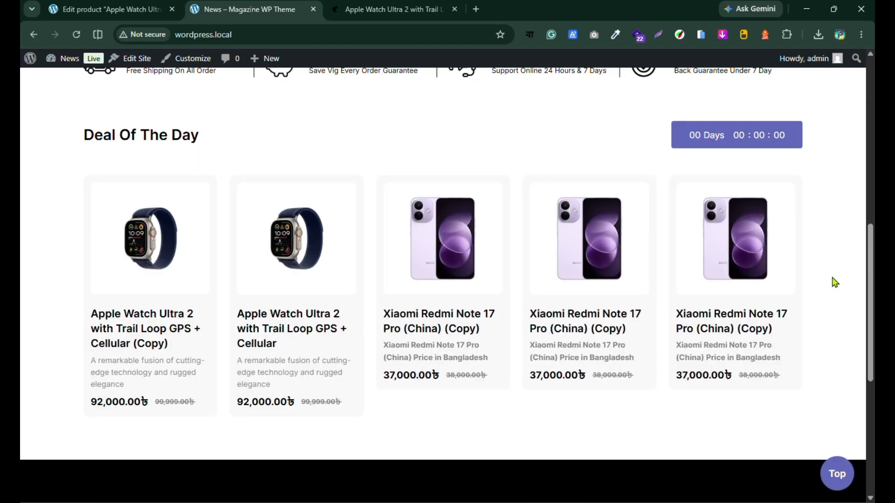
scroll(834, 282, up, 8)
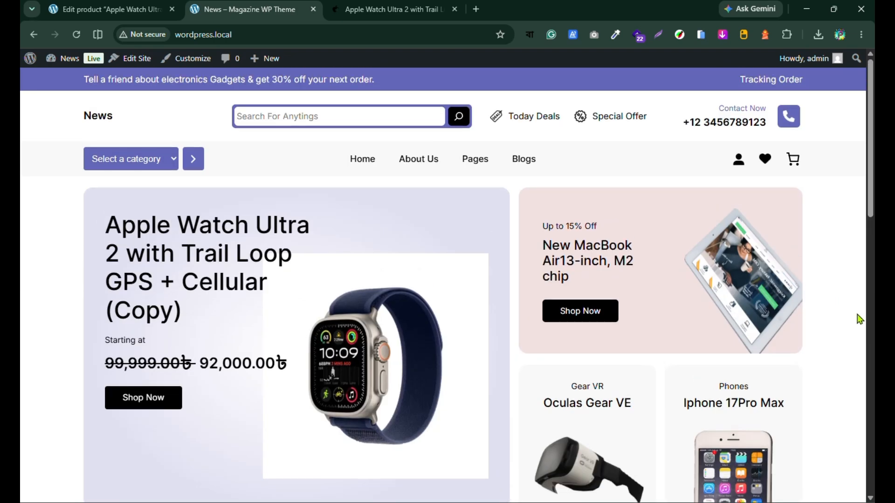